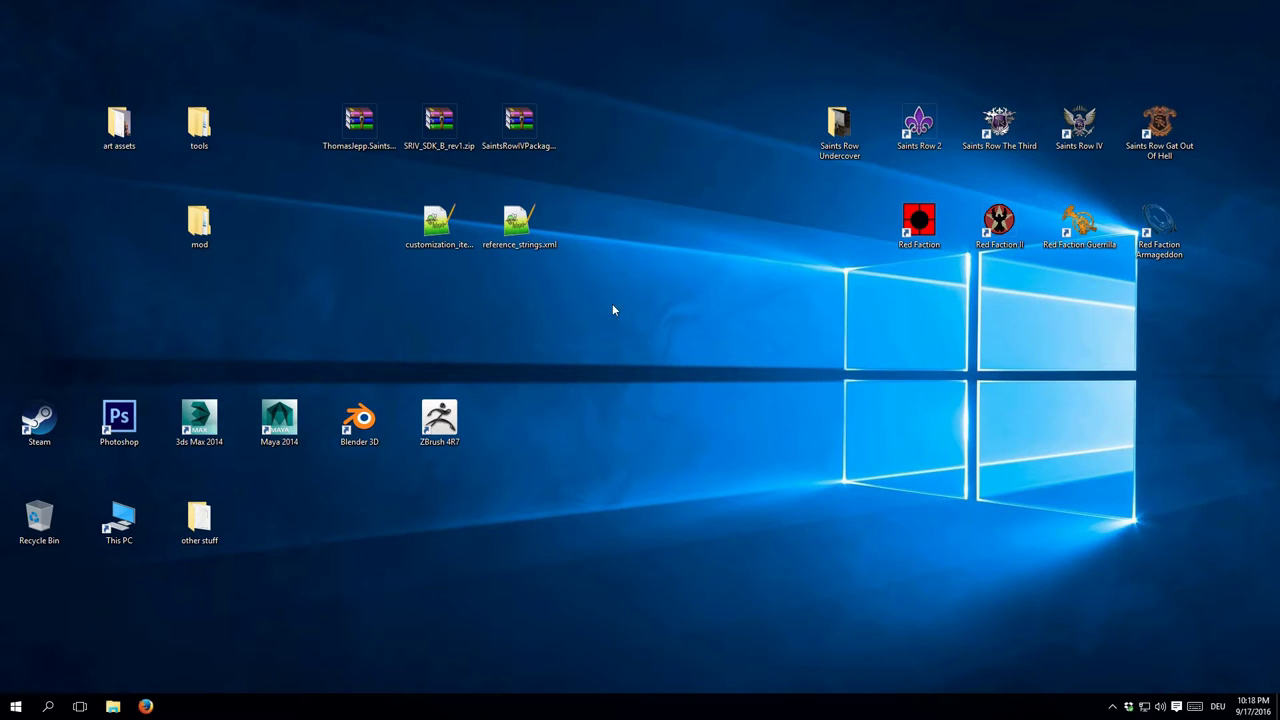
# - Browse from tools into SRIV_SDK_B_rev1 and on to its converter subfolder
pyautogui.doubleClick(199, 122)
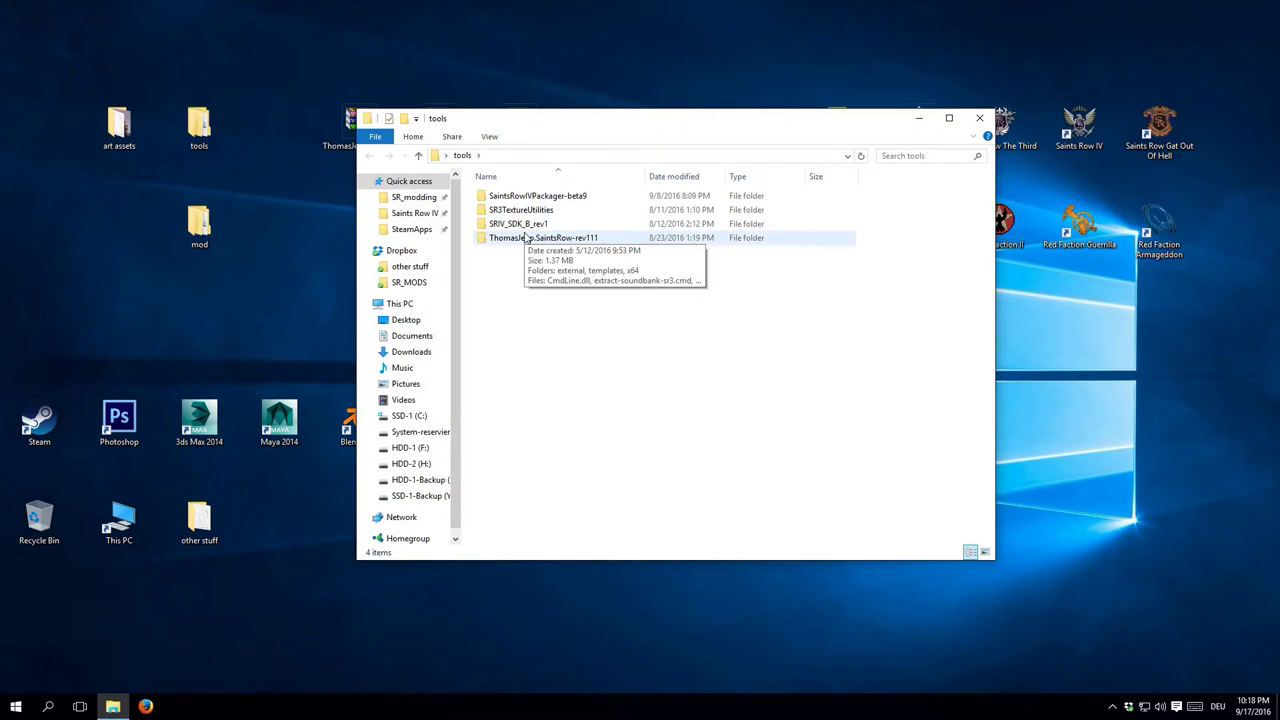
pyautogui.doubleClick(518, 223)
pyautogui.doubleClick(505, 195)
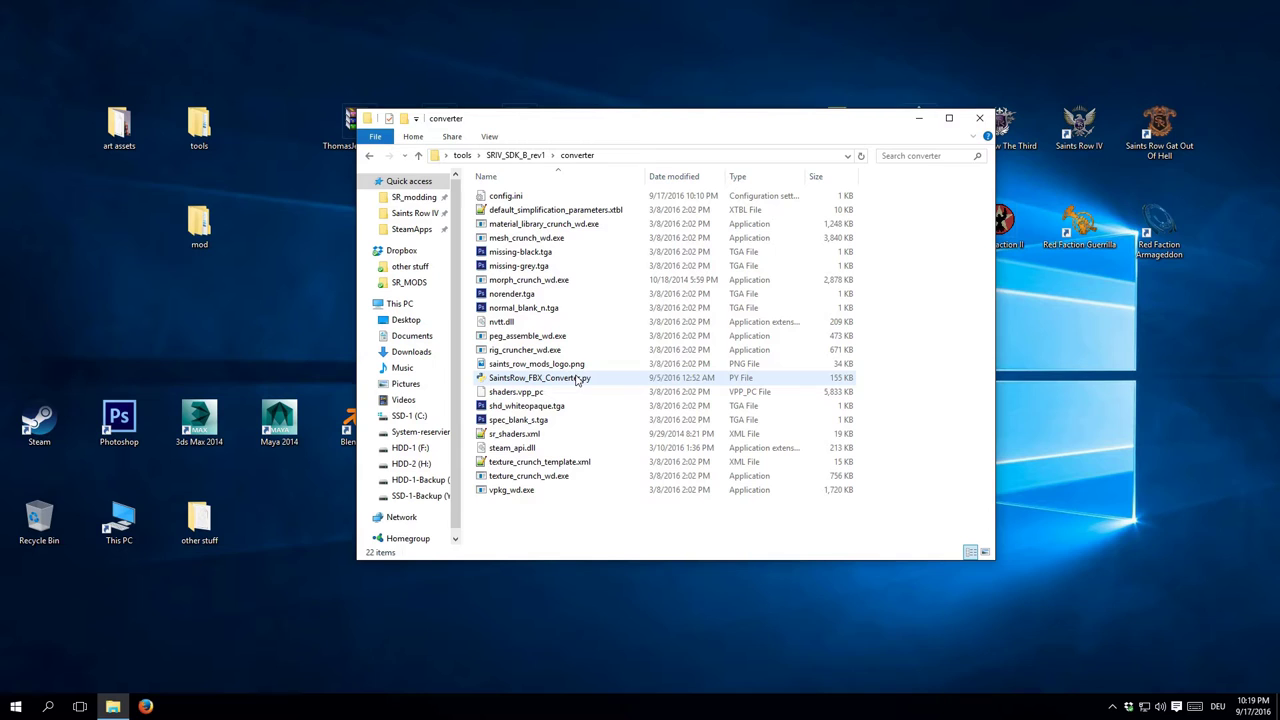
# - Launch SaintsRow_FBX_Converter.py, review its Settings menu, and begin an FBX import
pyautogui.doubleClick(577, 380)
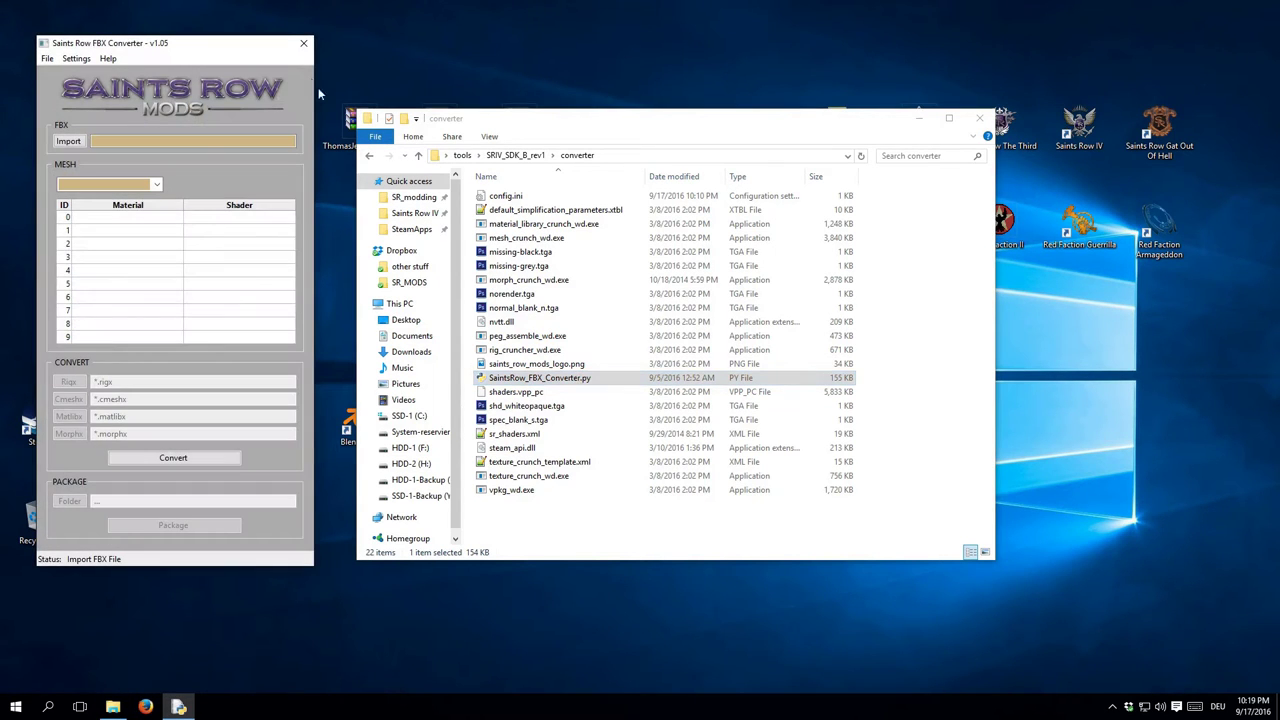
pyautogui.click(77, 58)
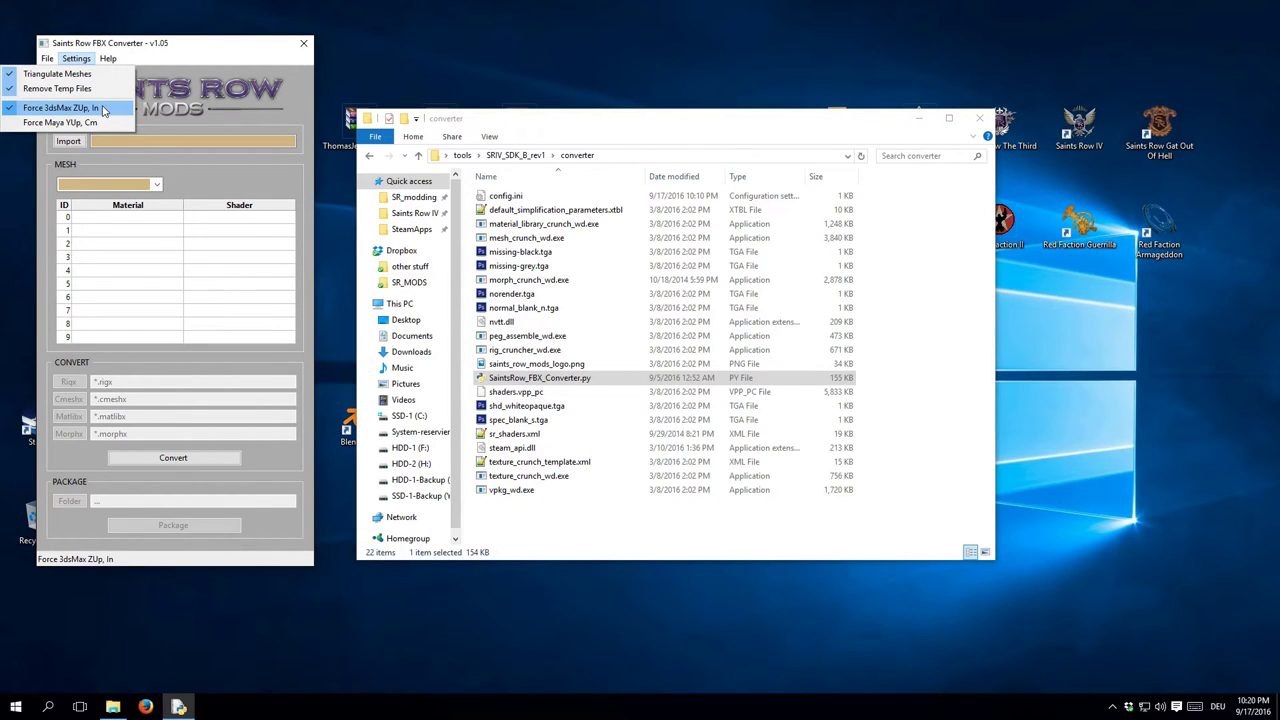
pyautogui.click(186, 190)
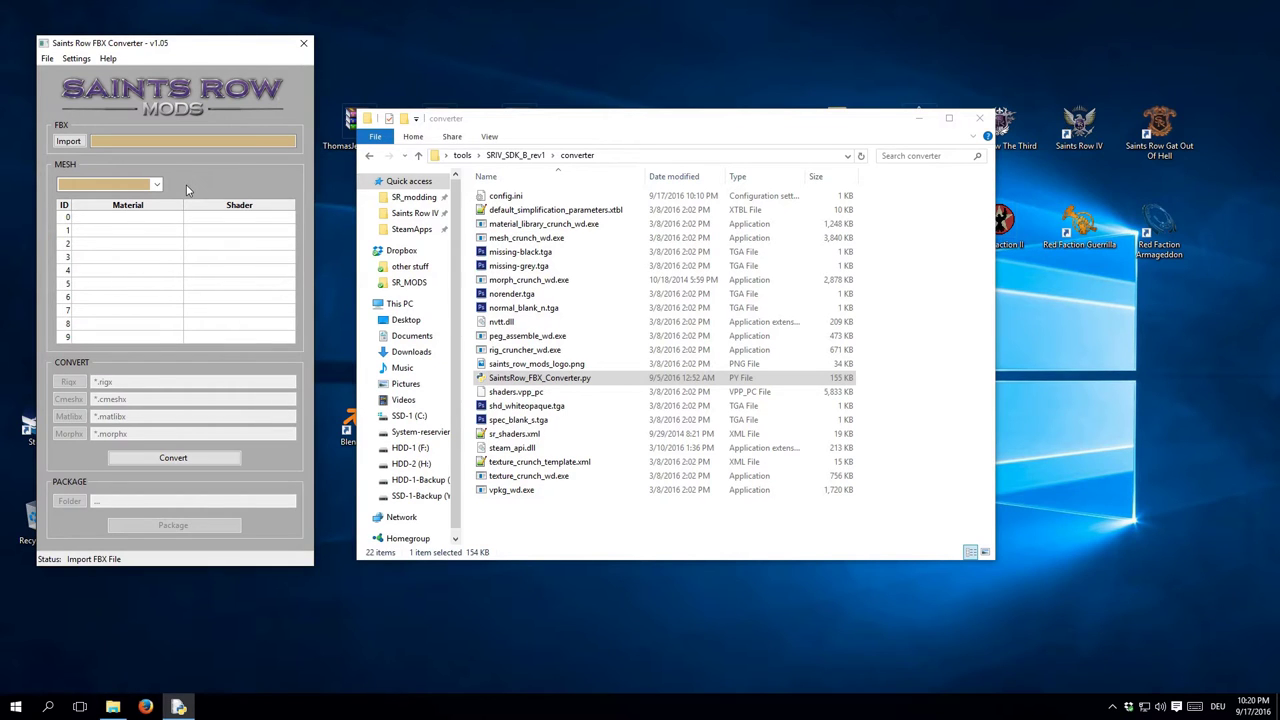
pyautogui.click(68, 141)
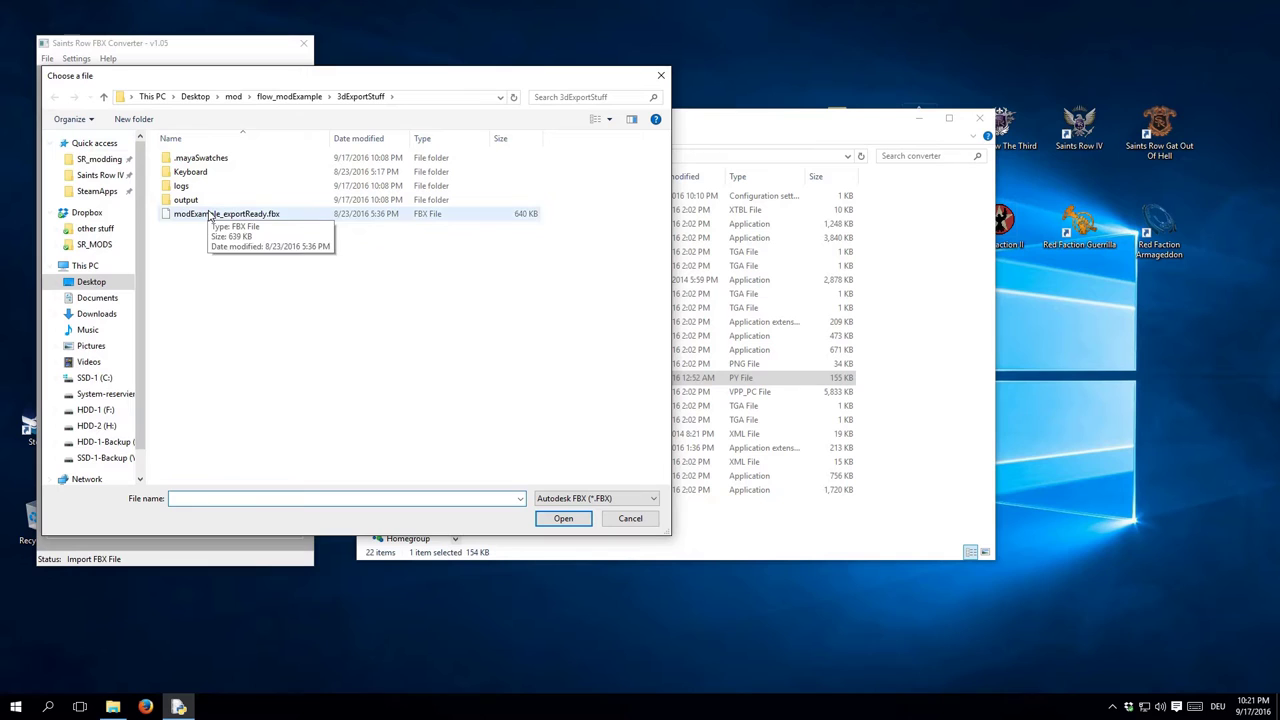
# - Import modExample_exportReady.fbx from the 3dExportStuff folder
pyautogui.click(210, 215)
pyautogui.doubleClick(210, 215)
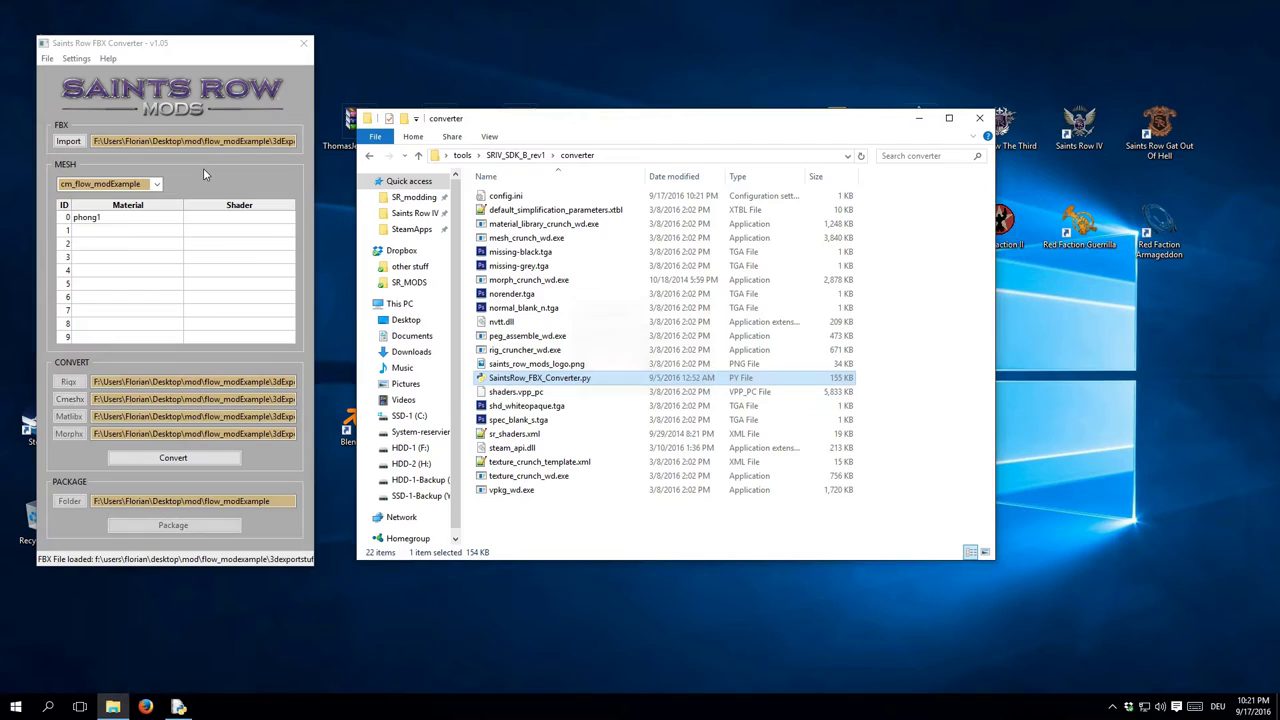
# - Keep mesh cm_flow_modExample, assign shader ir_at_bbsimple1 to phong1, enable Morphx, and convert
pyautogui.click(157, 184)
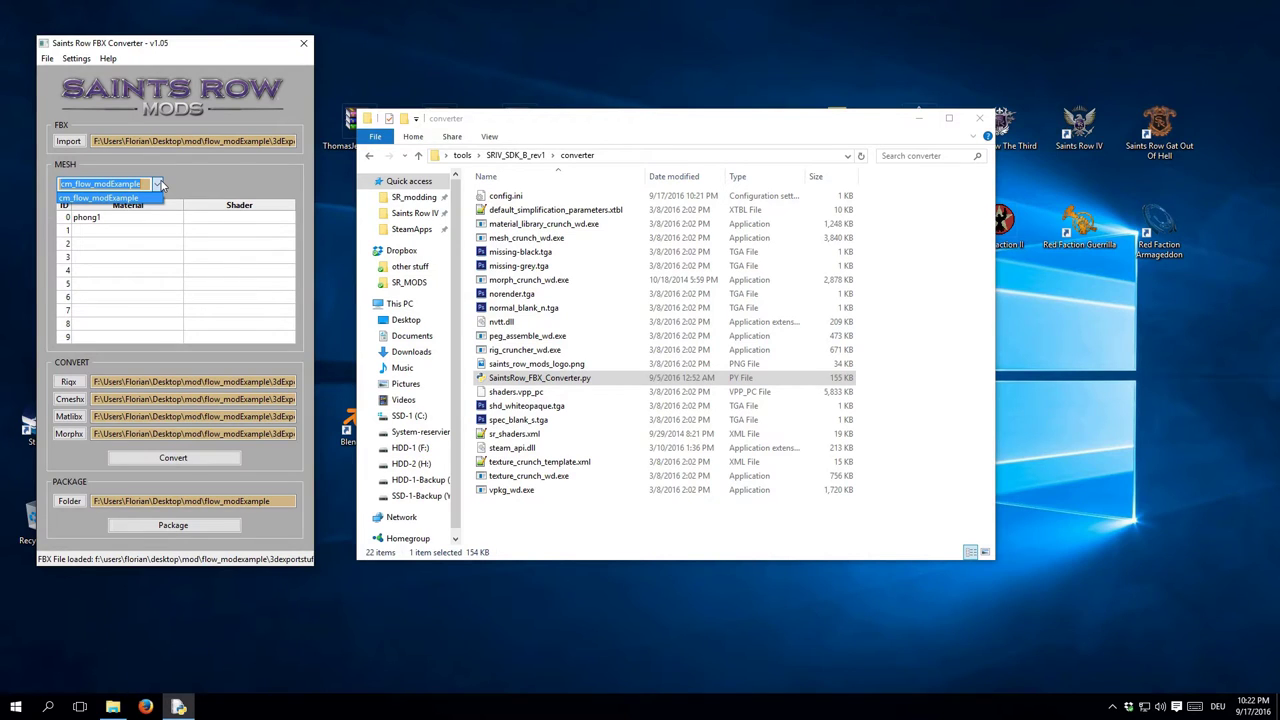
pyautogui.click(197, 183)
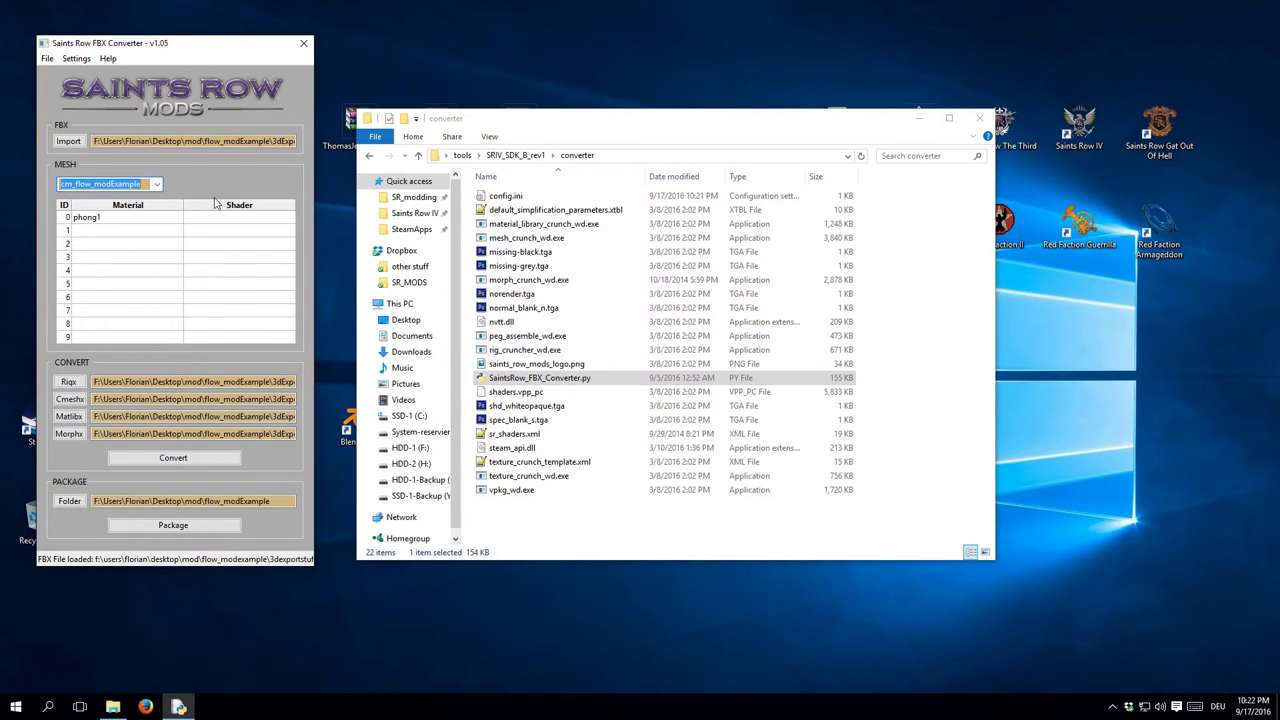
pyautogui.click(217, 218)
pyautogui.click(217, 218)
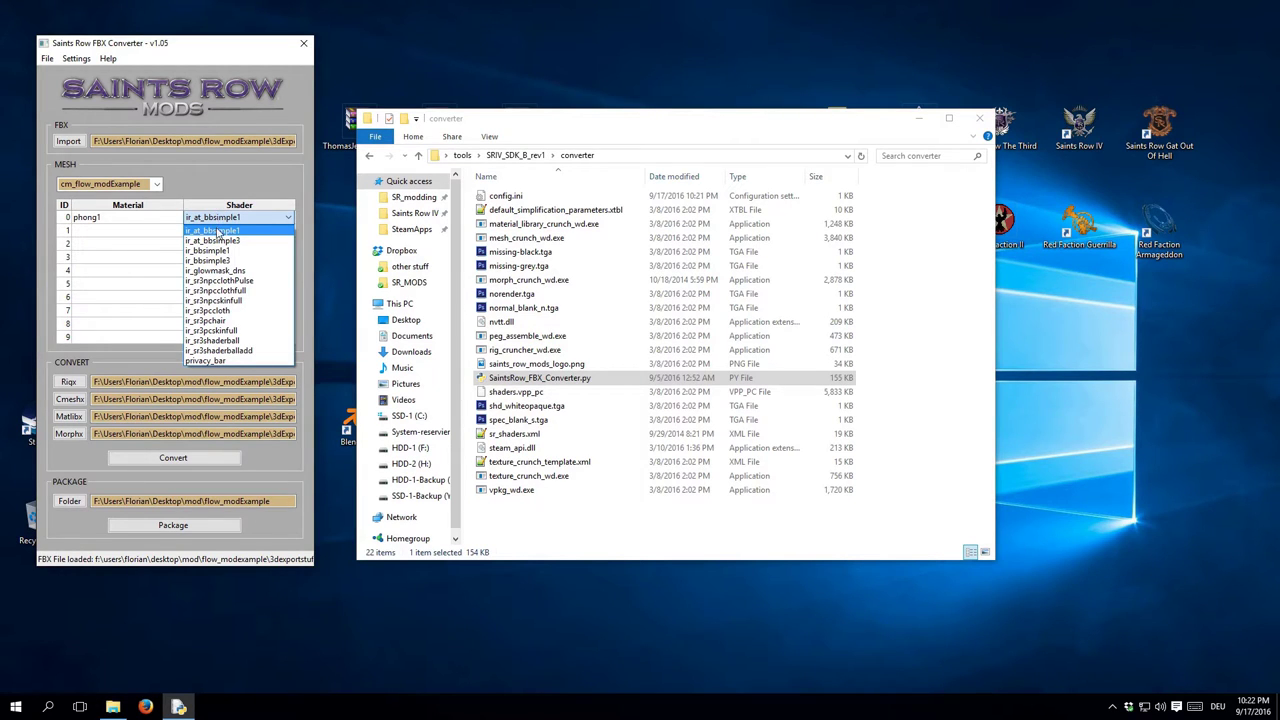
pyautogui.click(217, 231)
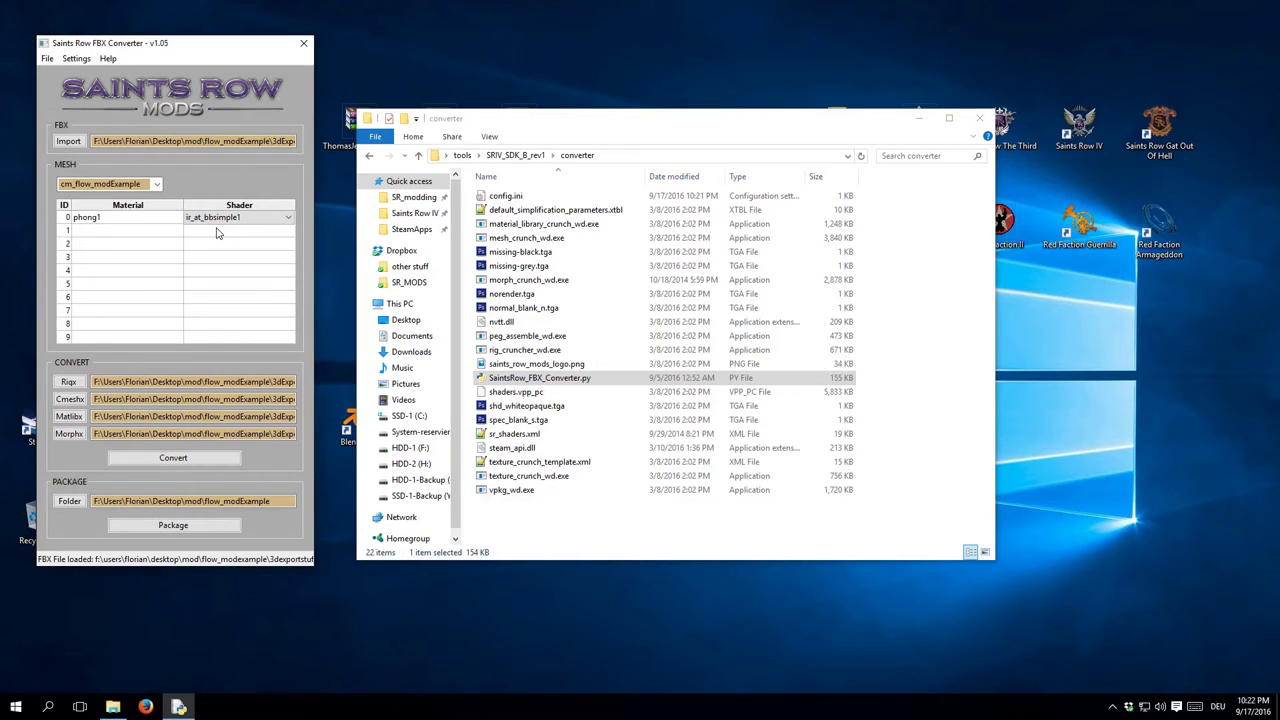
pyautogui.click(70, 434)
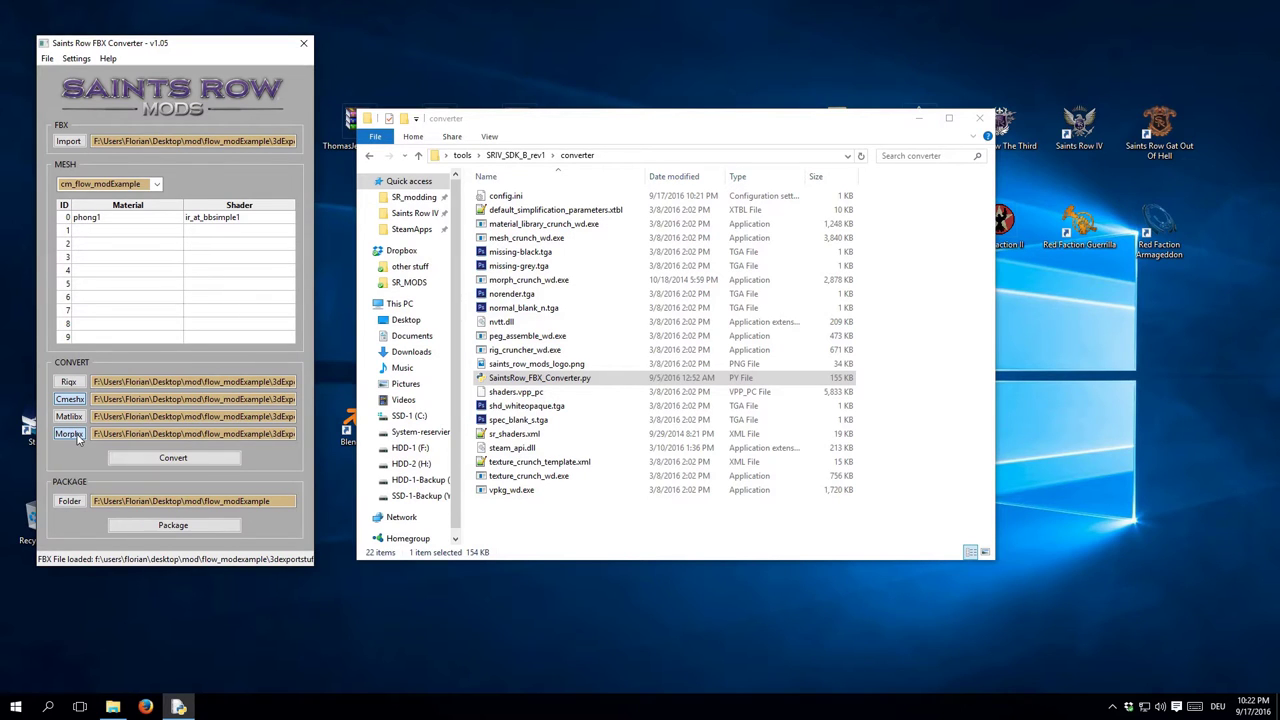
pyautogui.click(163, 458)
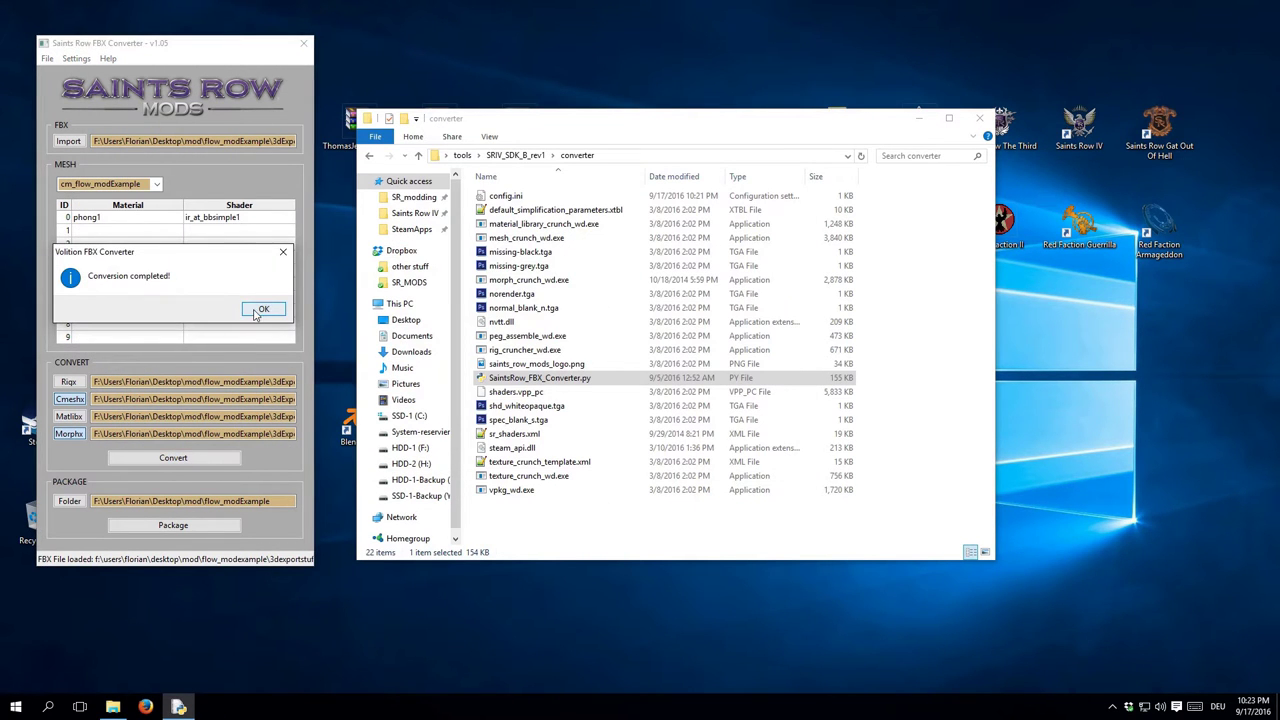
# - Dismiss the conversion message and open Desktop > mod > flow_modExample > 3dExportStuff > output
pyautogui.click(262, 308)
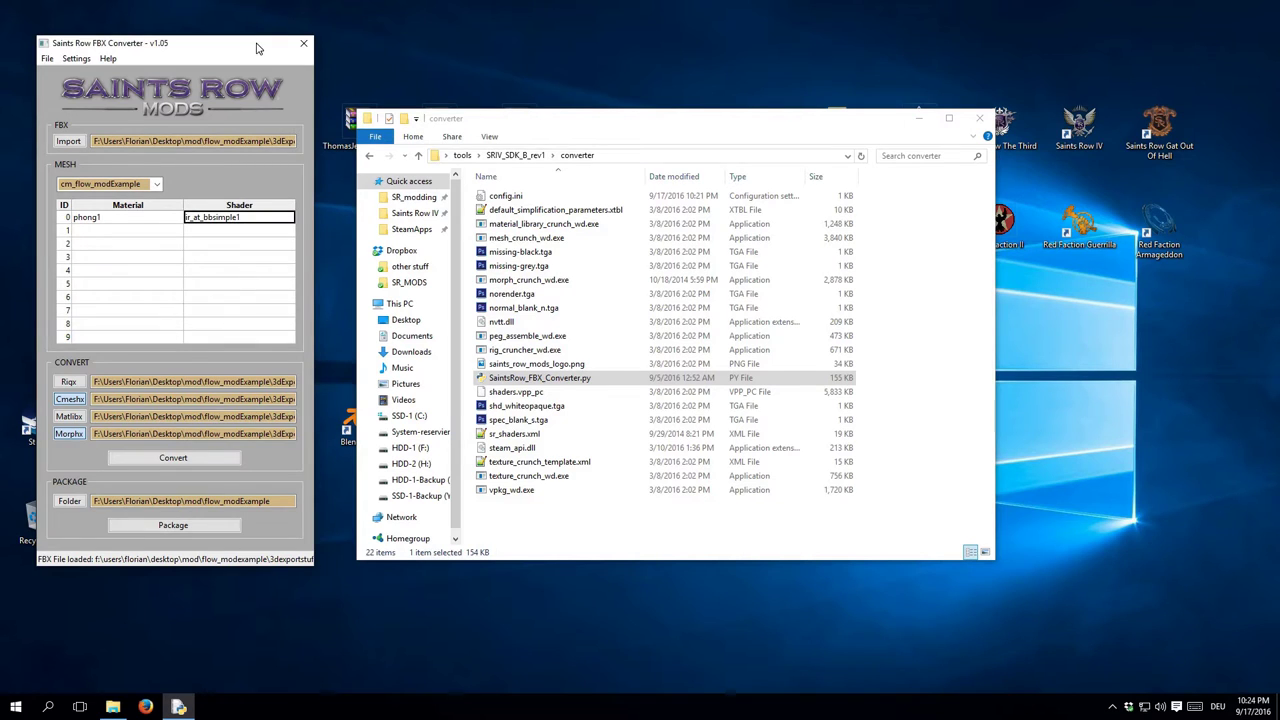
pyautogui.moveTo(256, 48); pyautogui.dragTo(579, 44)
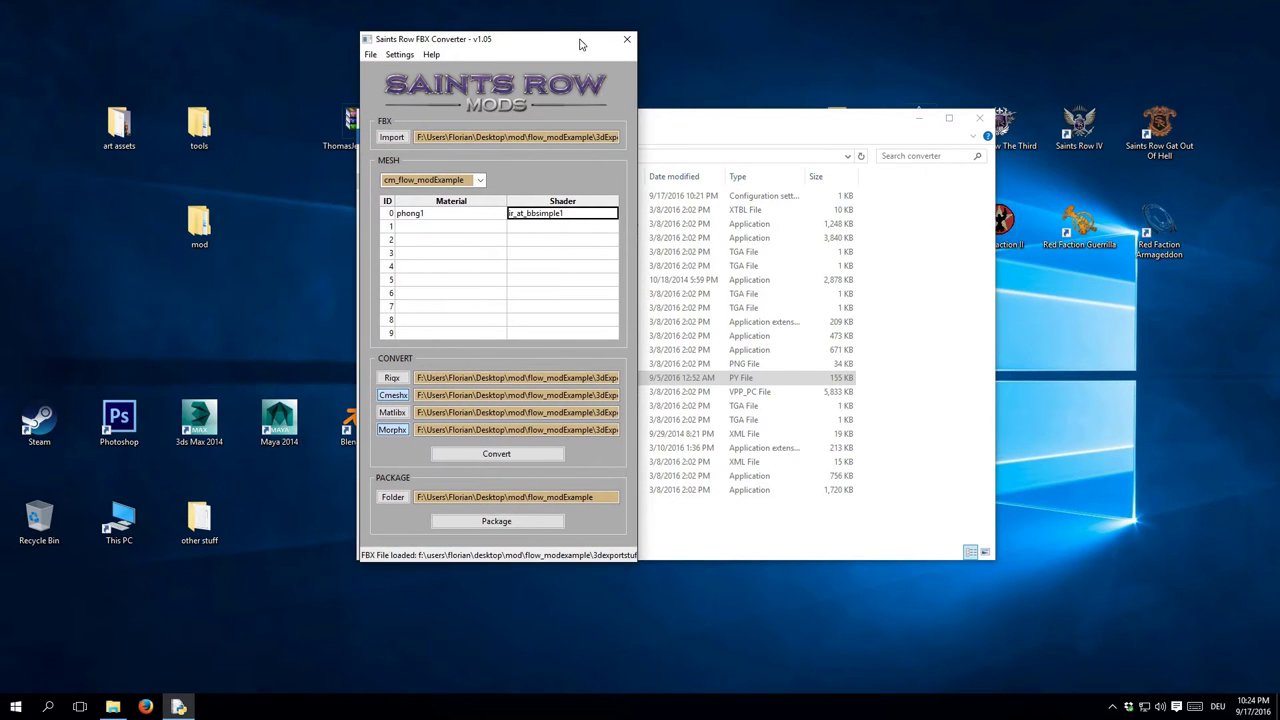
pyautogui.doubleClick(212, 214)
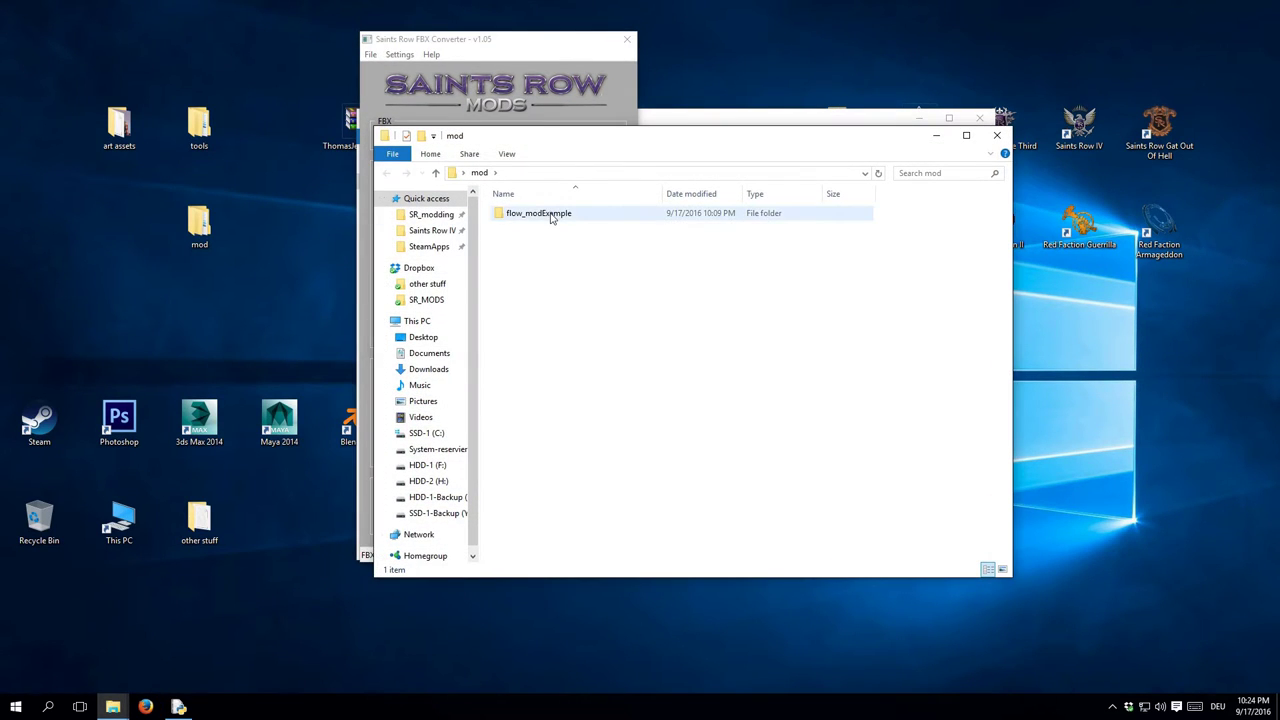
pyautogui.doubleClick(550, 214)
pyautogui.doubleClick(550, 214)
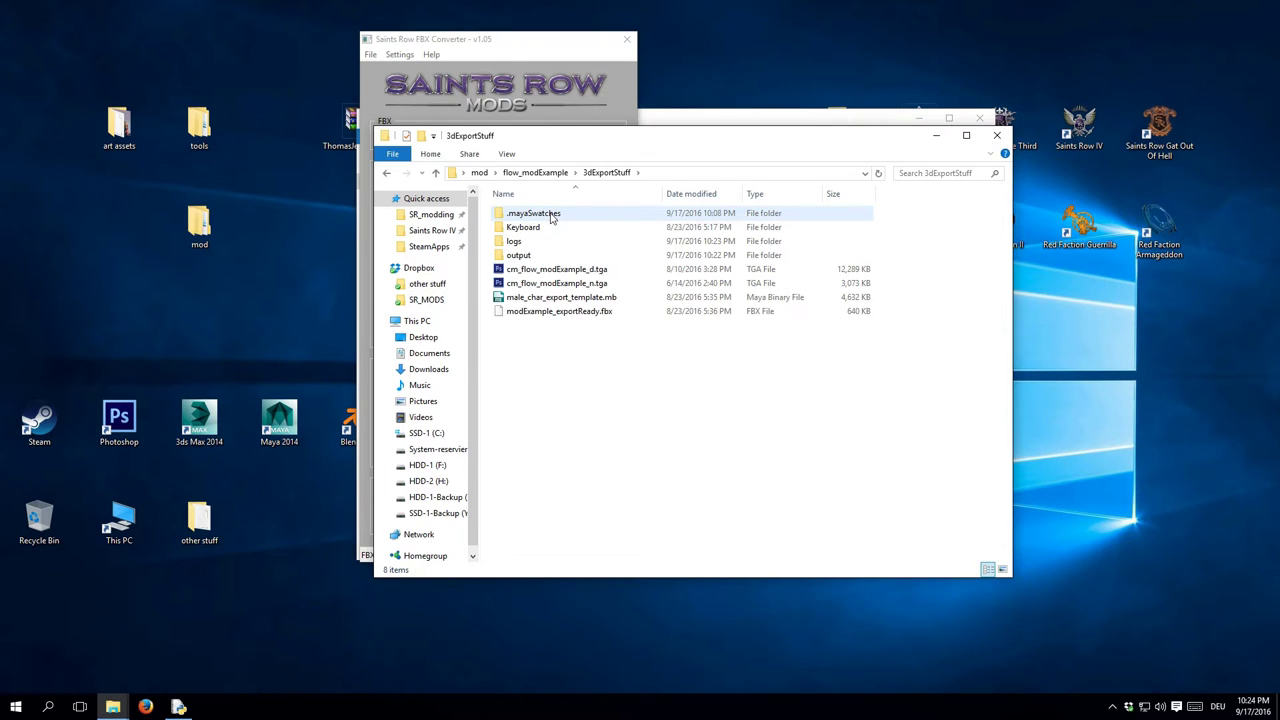
pyautogui.doubleClick(540, 255)
# - Inspect the five converted cm_flow_modExample files, then close the output folder window
pyautogui.moveTo(565, 350); pyautogui.dragTo(563, 215)
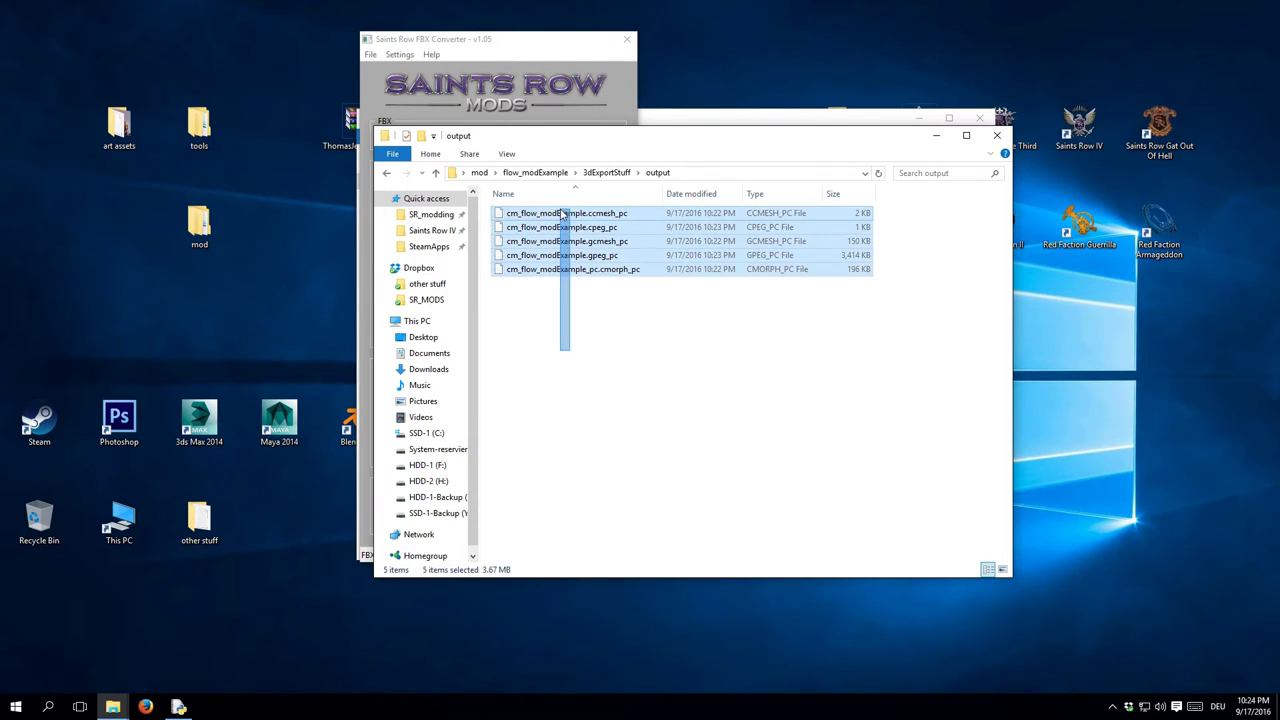
pyautogui.click(585, 290)
pyautogui.click(997, 135)
pyautogui.moveTo(527, 49); pyautogui.dragTo(234, 44)
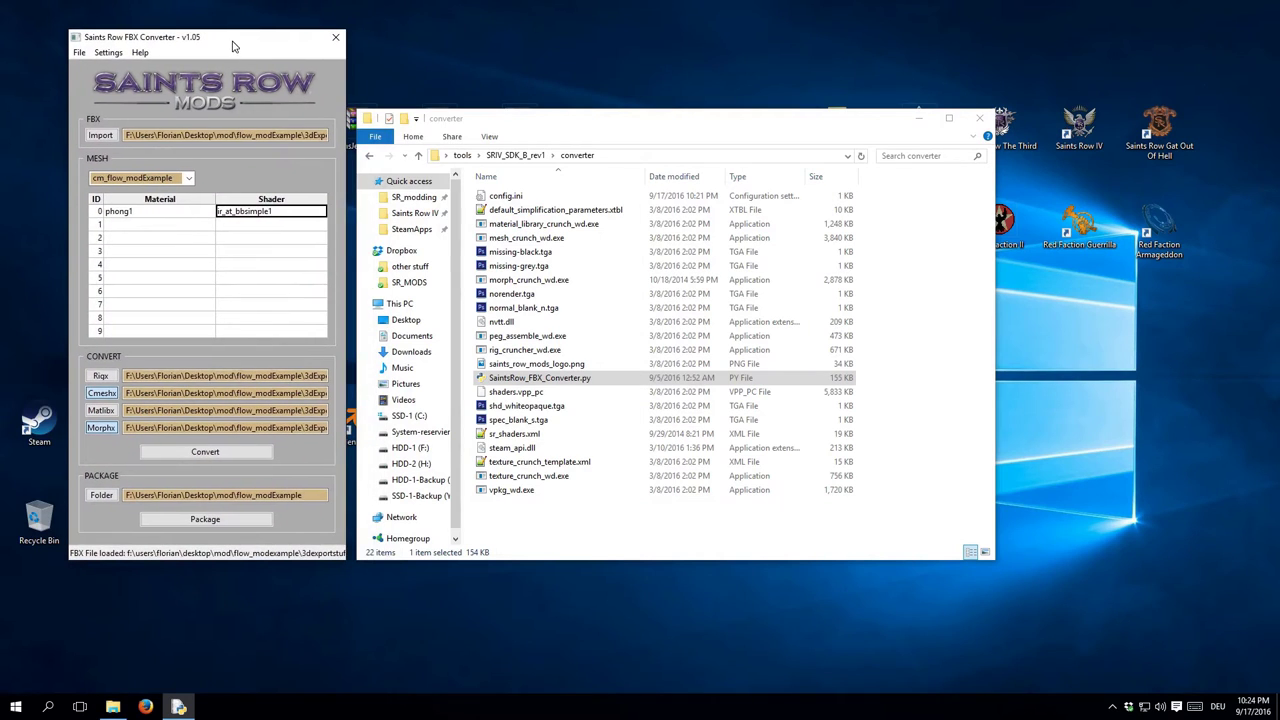
# - Package the converted files into Desktop > mod > flow_modExample and confirm completion
pyautogui.click(178, 520)
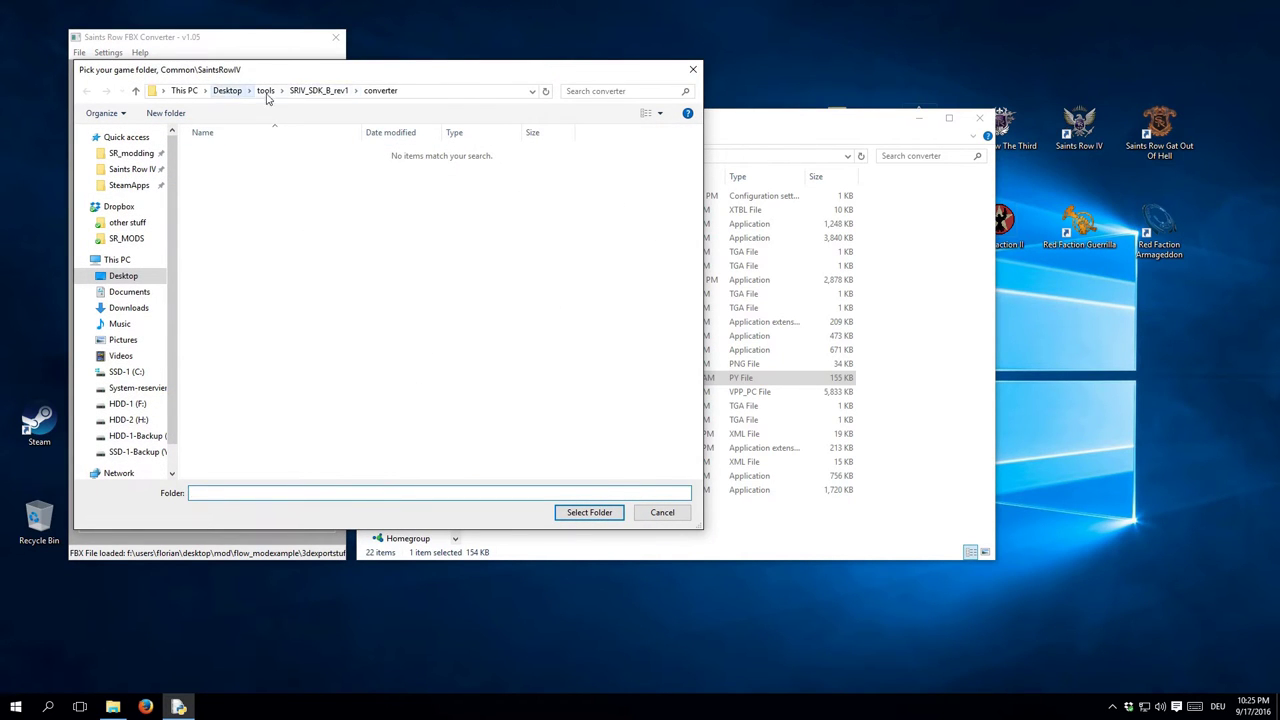
pyautogui.click(227, 90)
pyautogui.doubleClick(222, 165)
pyautogui.doubleClick(225, 151)
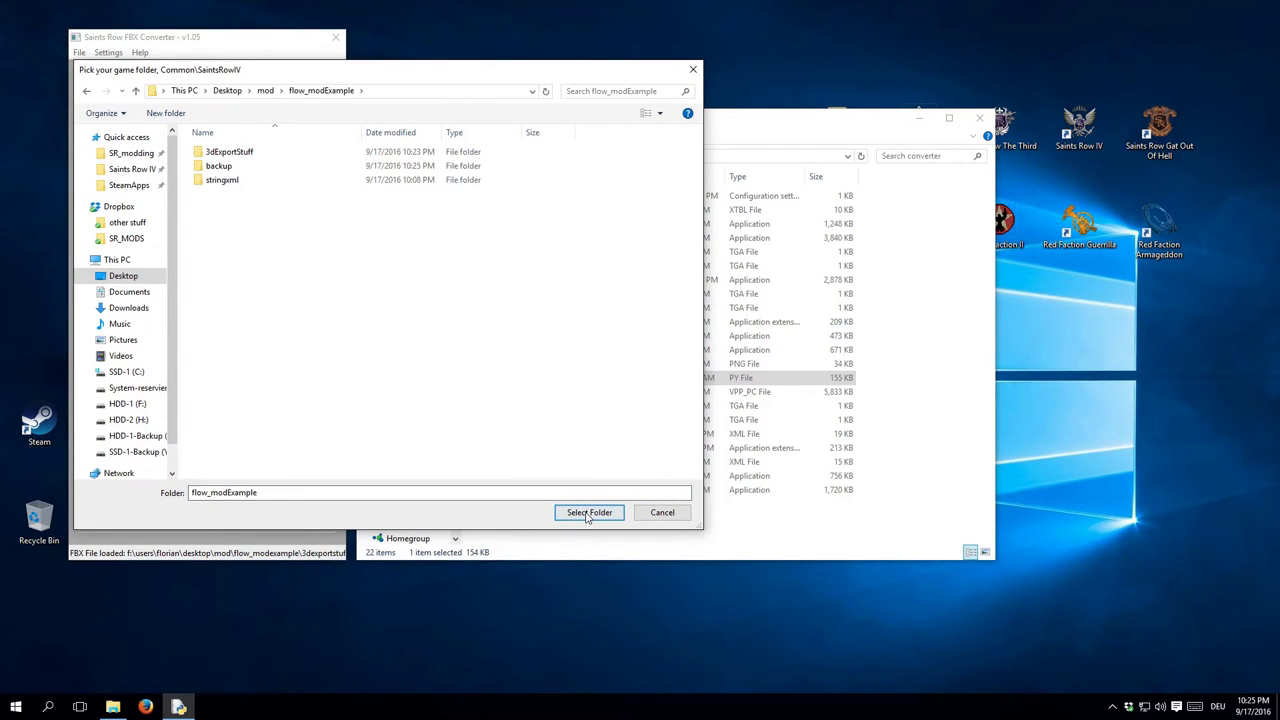
pyautogui.click(588, 512)
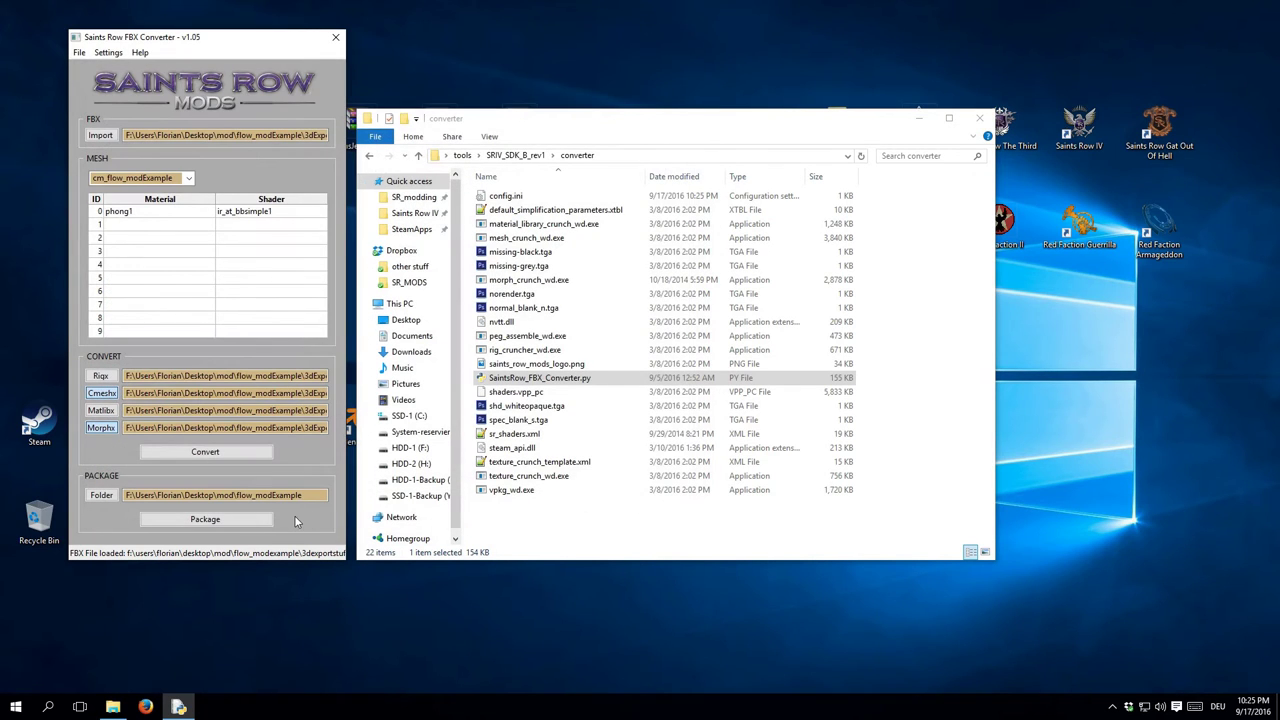
pyautogui.click(254, 522)
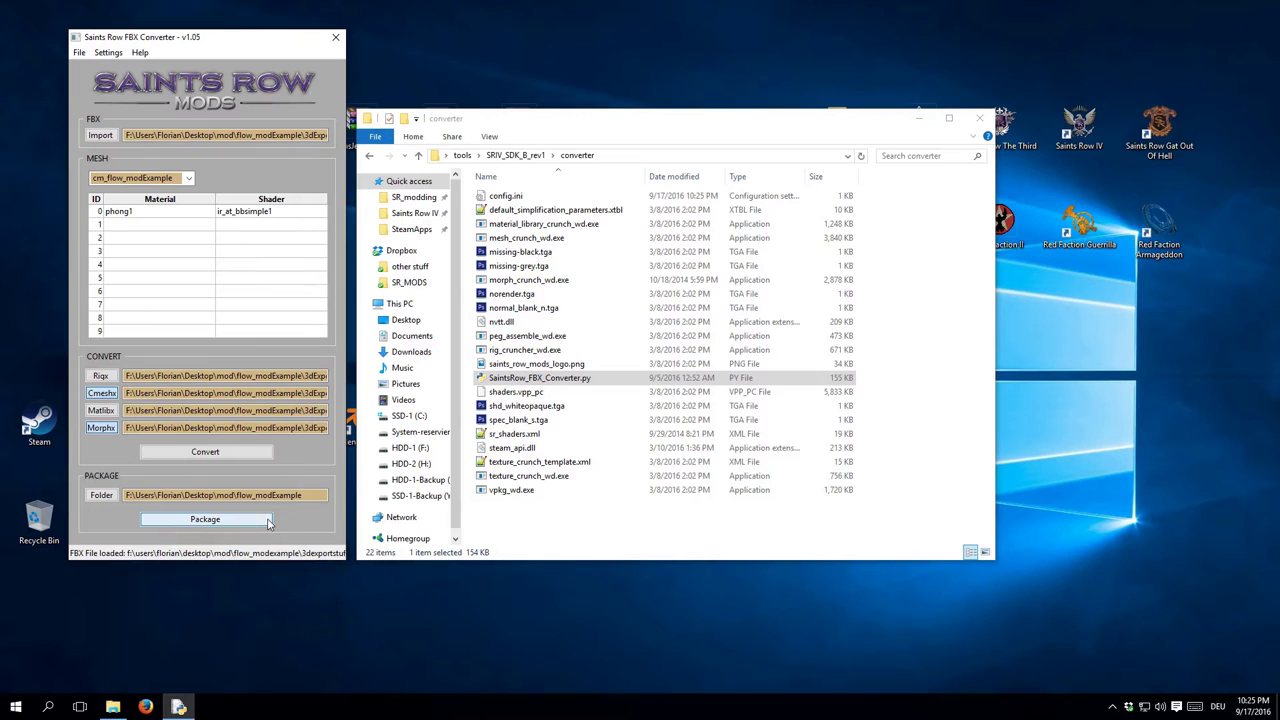
pyautogui.click(205, 526)
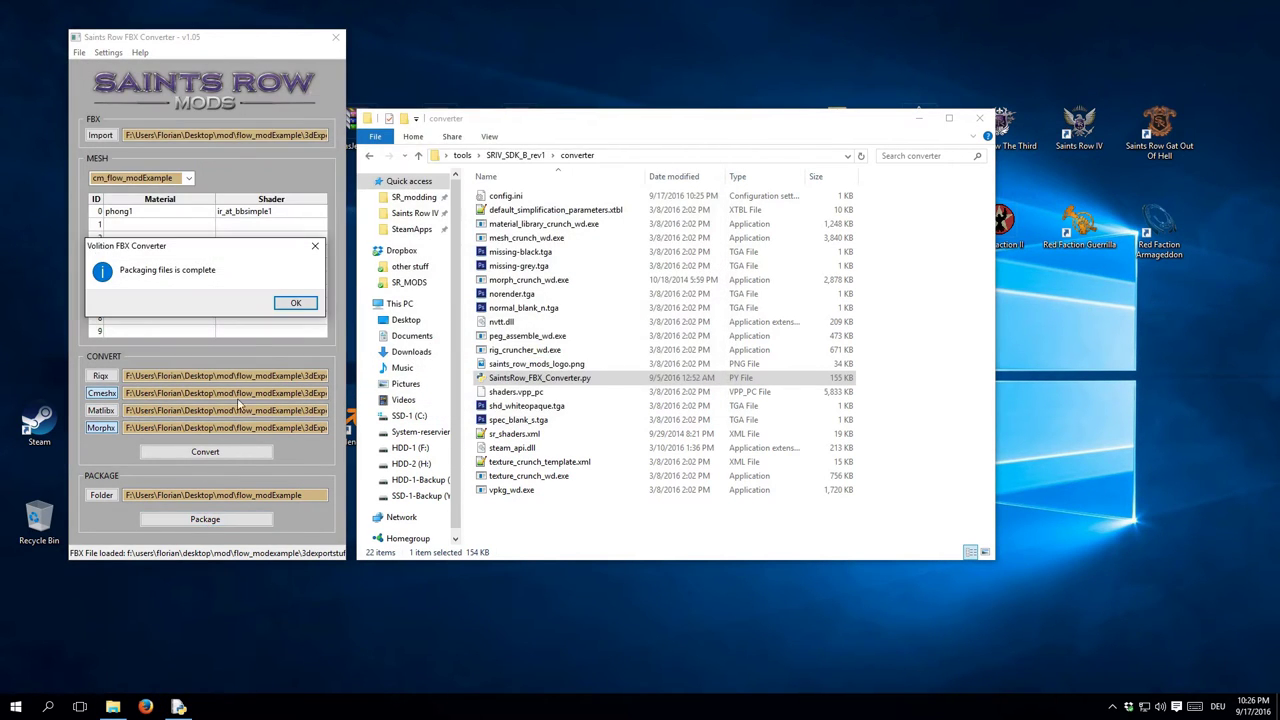
pyautogui.click(289, 305)
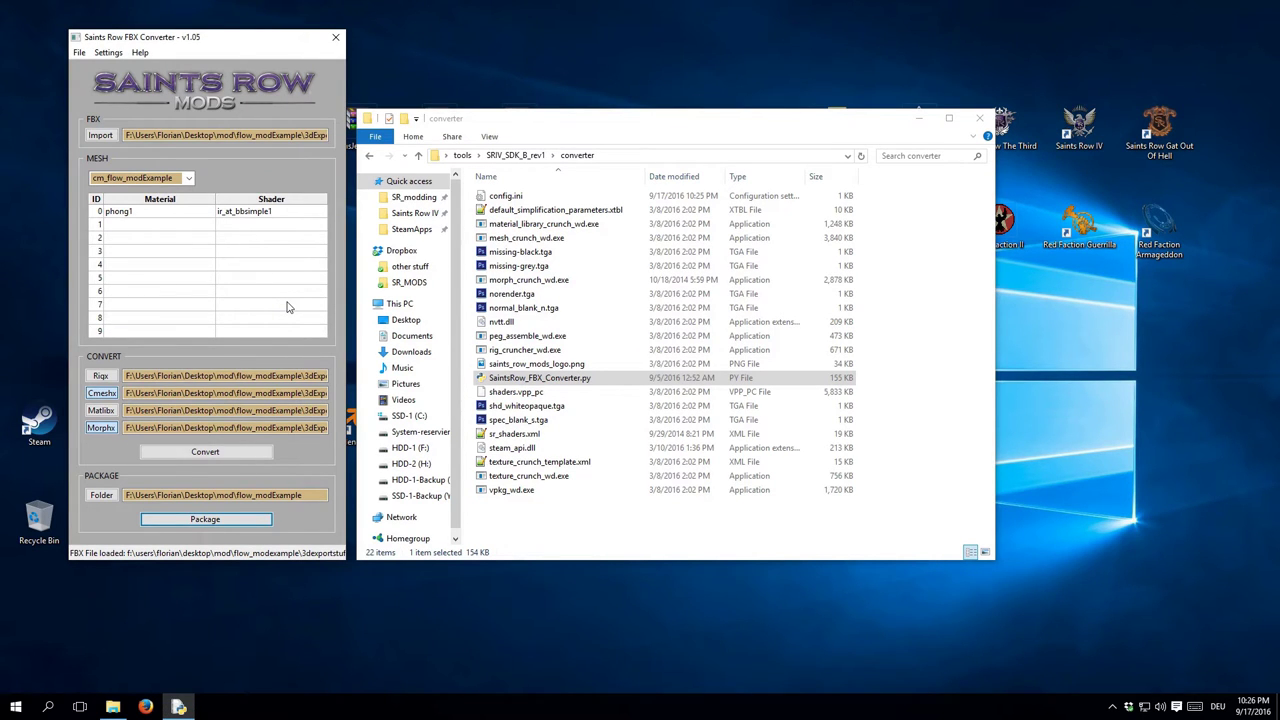
# - Close the converter and browse to mod > flow_modExample > 3dExportStuff > output
pyautogui.click(335, 37)
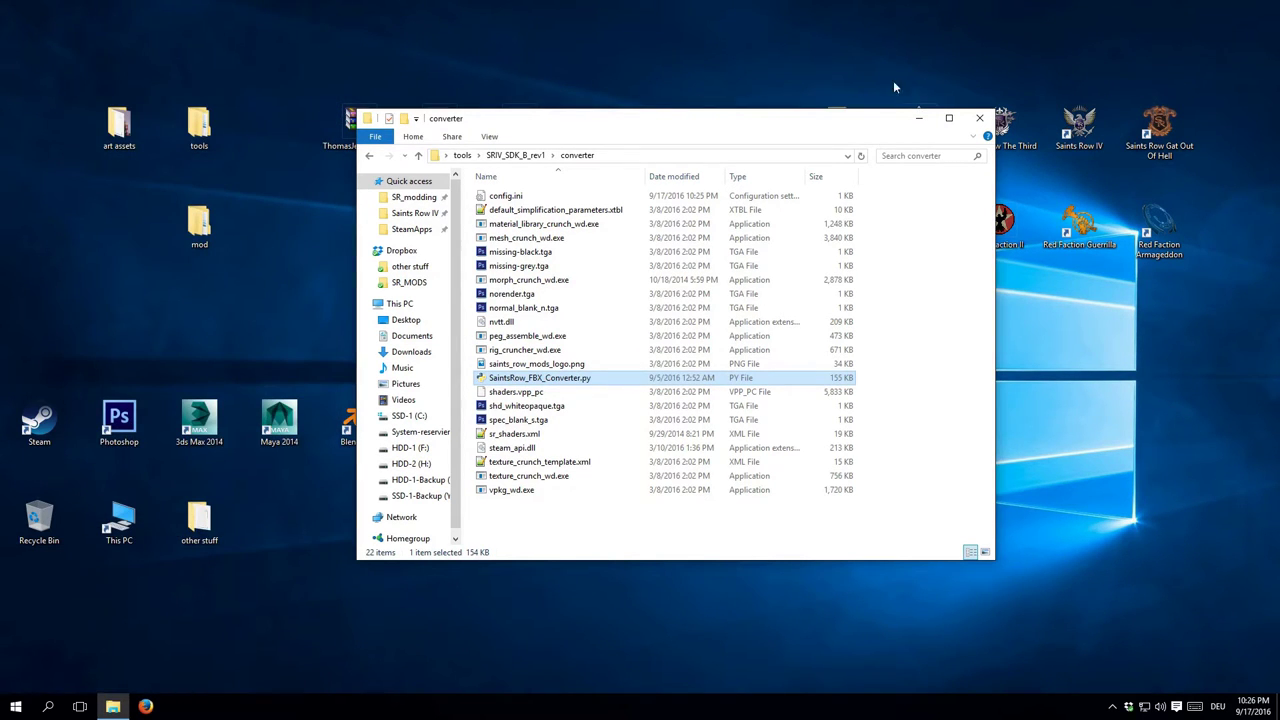
pyautogui.click(979, 118)
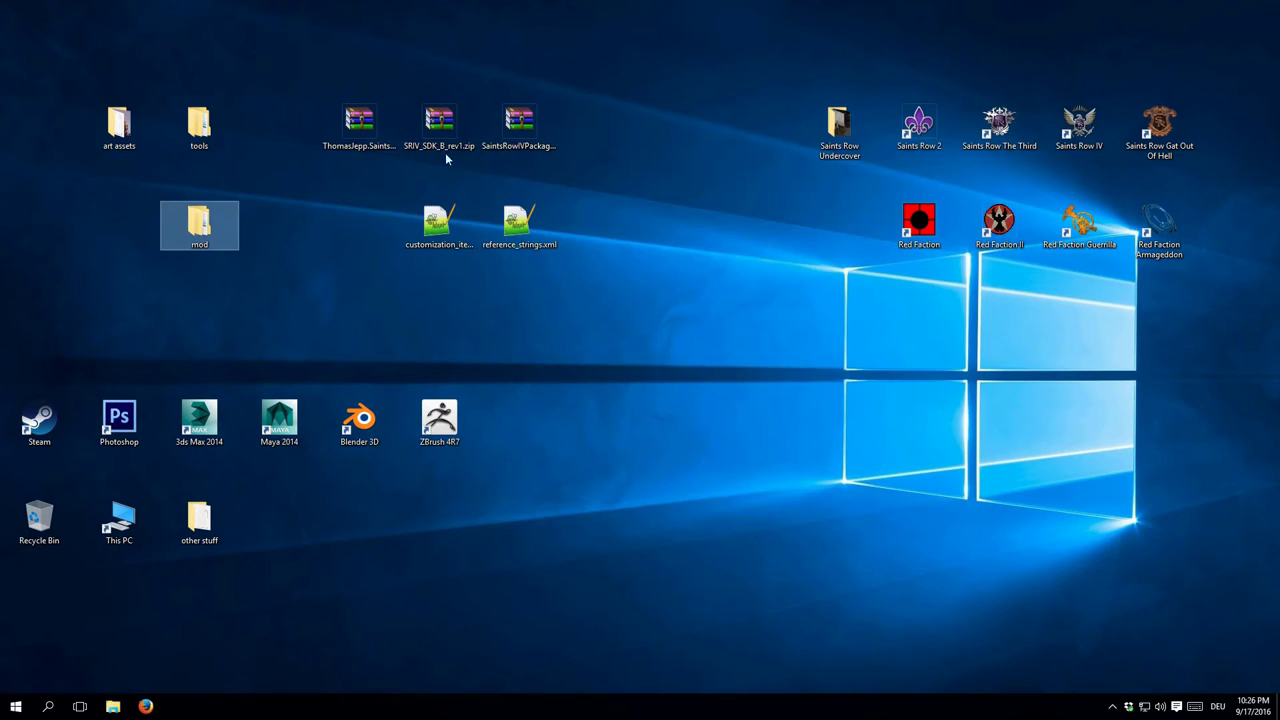
pyautogui.doubleClick(203, 228)
pyautogui.doubleClick(517, 196)
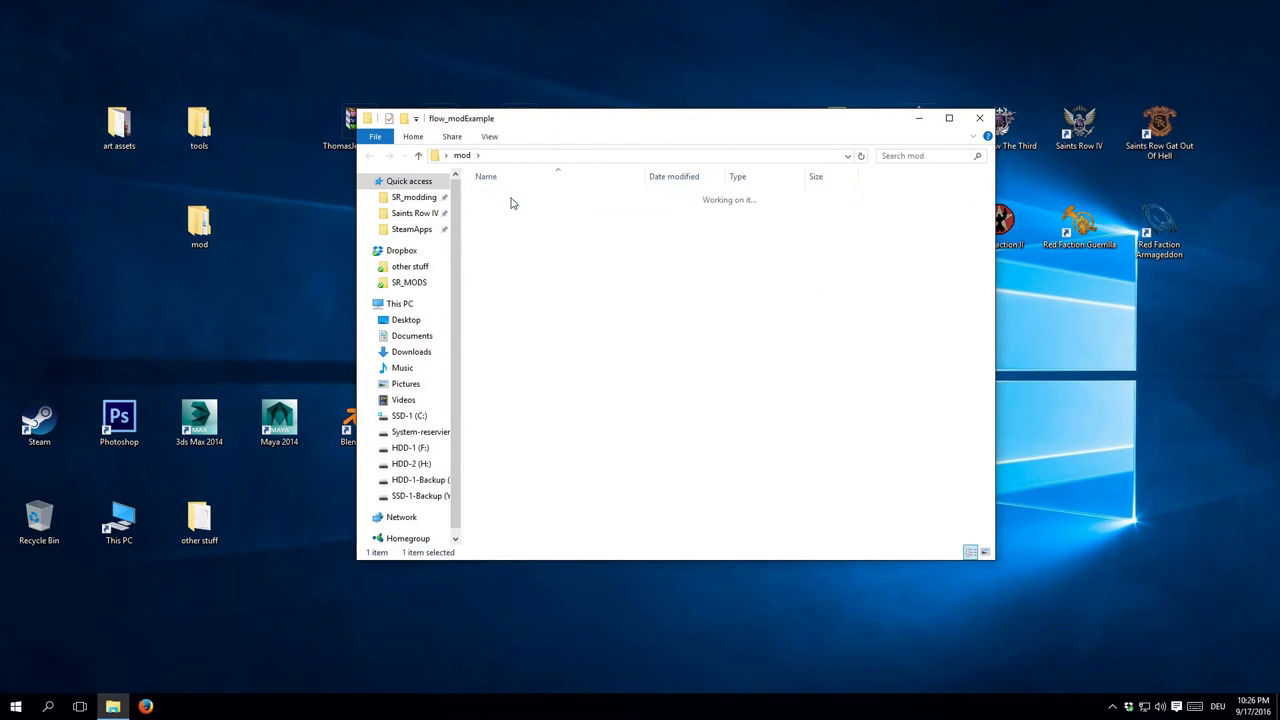
pyautogui.doubleClick(519, 197)
pyautogui.doubleClick(517, 238)
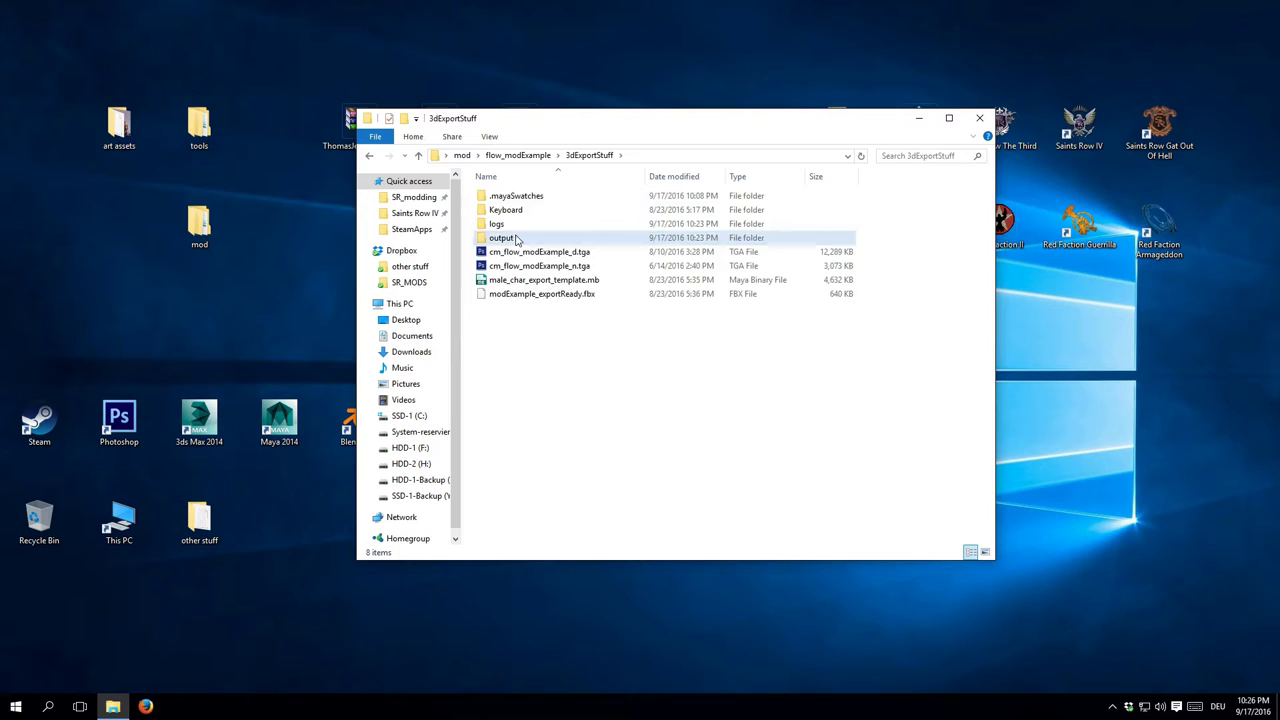
# - Copy cm_flow_modExample_pc.cmorph_pc up into the flow_modExample folder
pyautogui.click(500, 251)
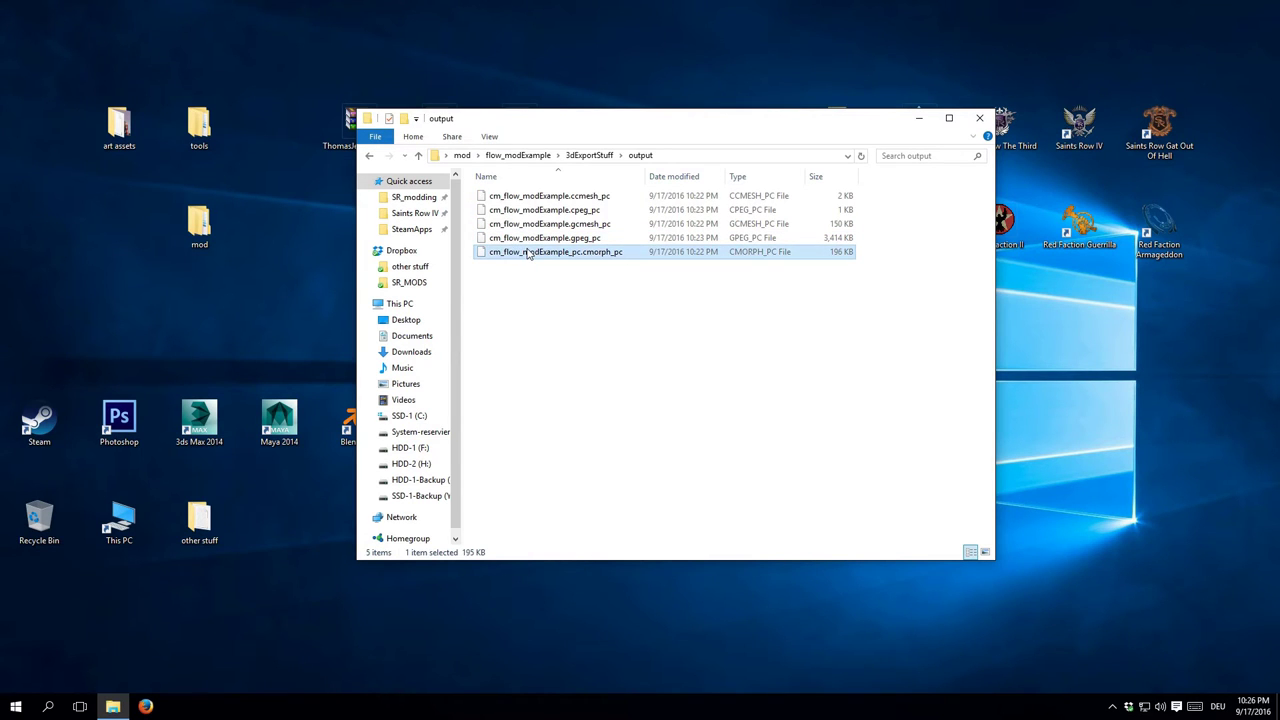
pyautogui.rightClick(527, 251)
pyautogui.click(310, 444)
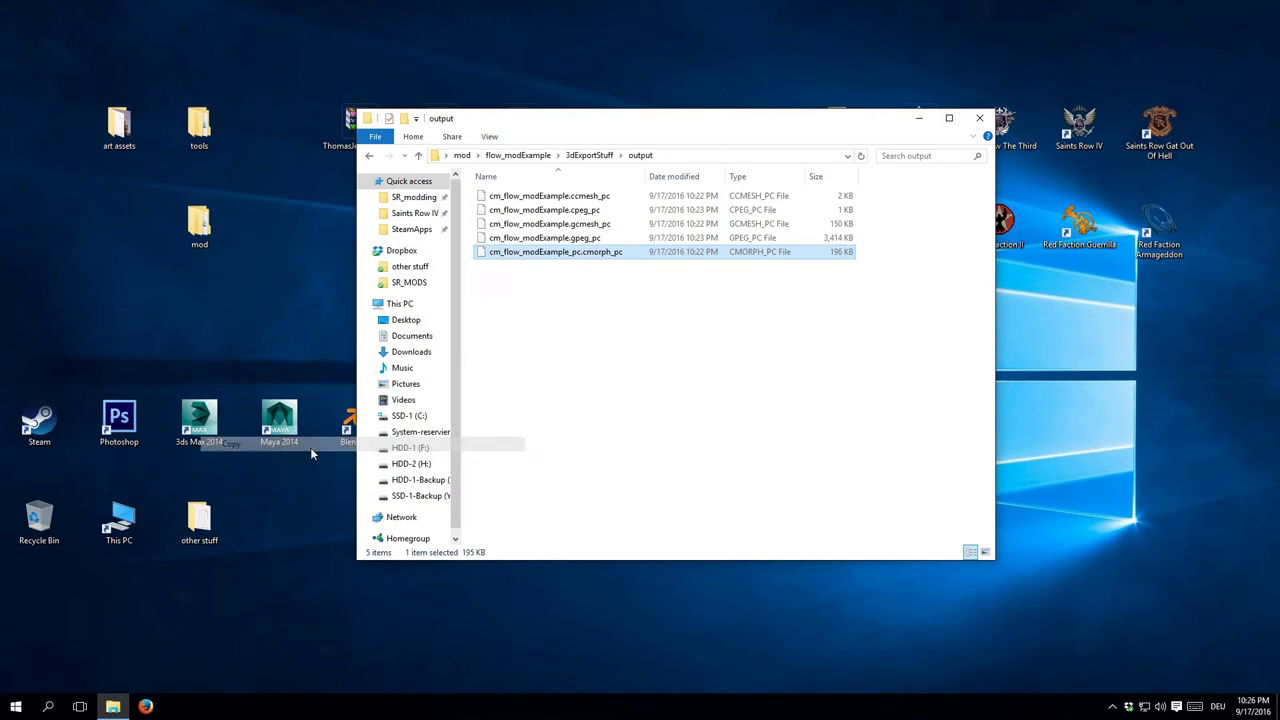
pyautogui.click(535, 156)
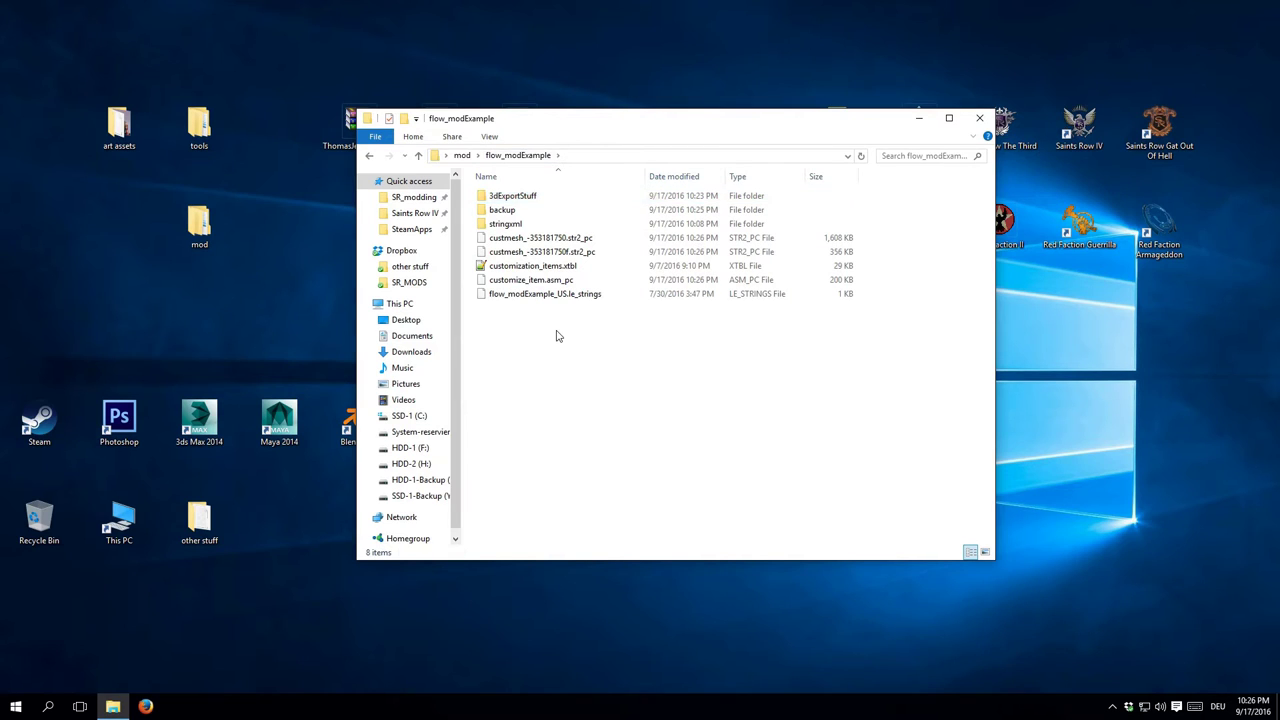
pyautogui.rightClick(557, 332)
pyautogui.click(432, 457)
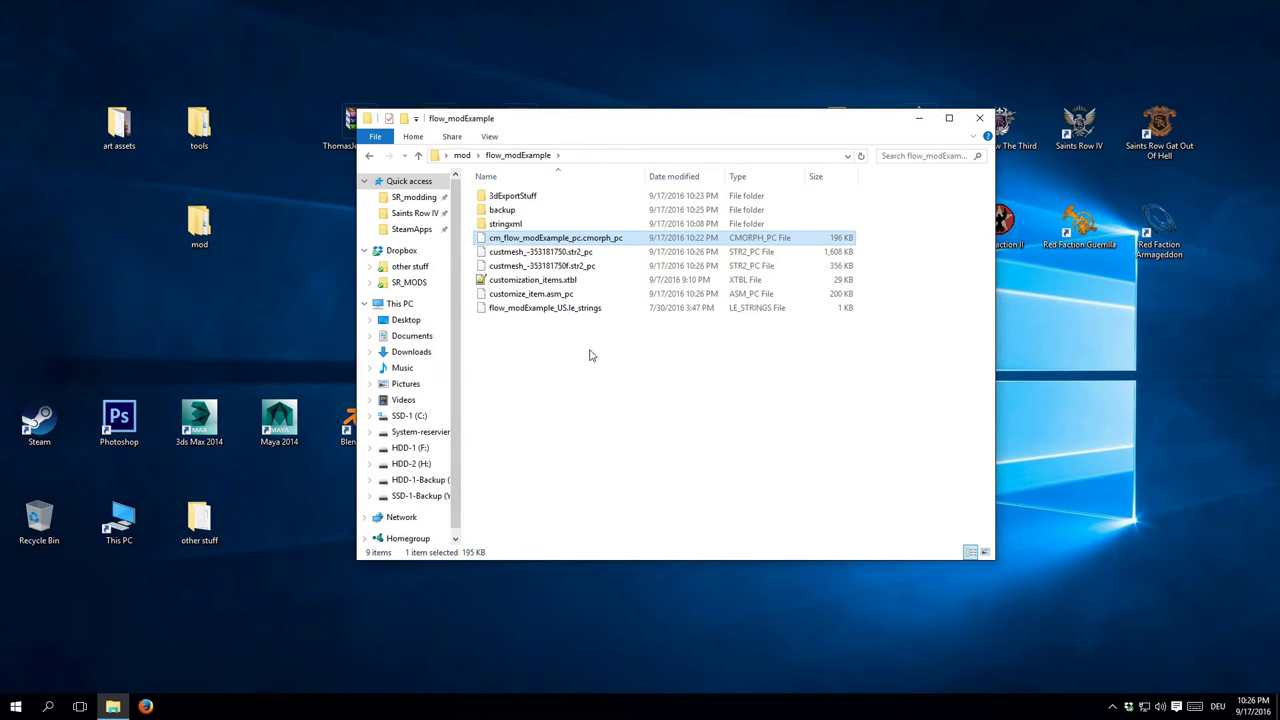
# - Launch SaintsRowIVPackager.exe from tools > SaintsRowIVPackager-beta9
pyautogui.doubleClick(199, 125)
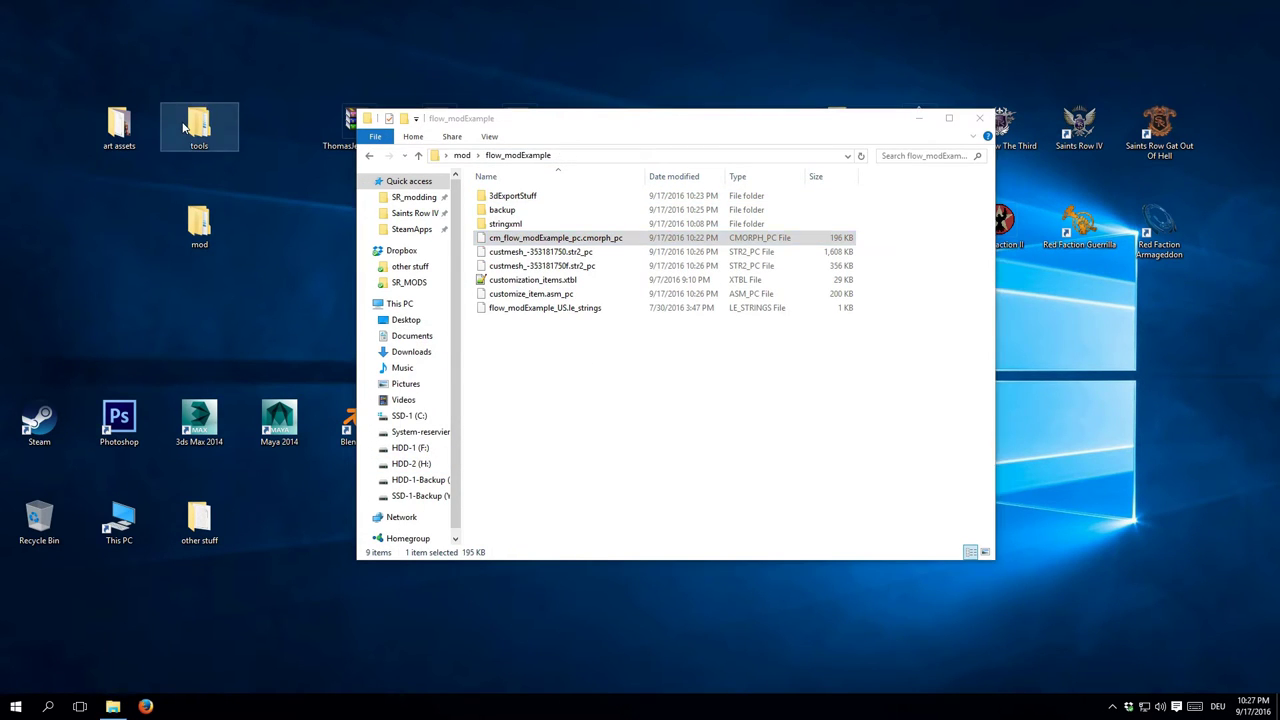
pyautogui.doubleClick(518, 213)
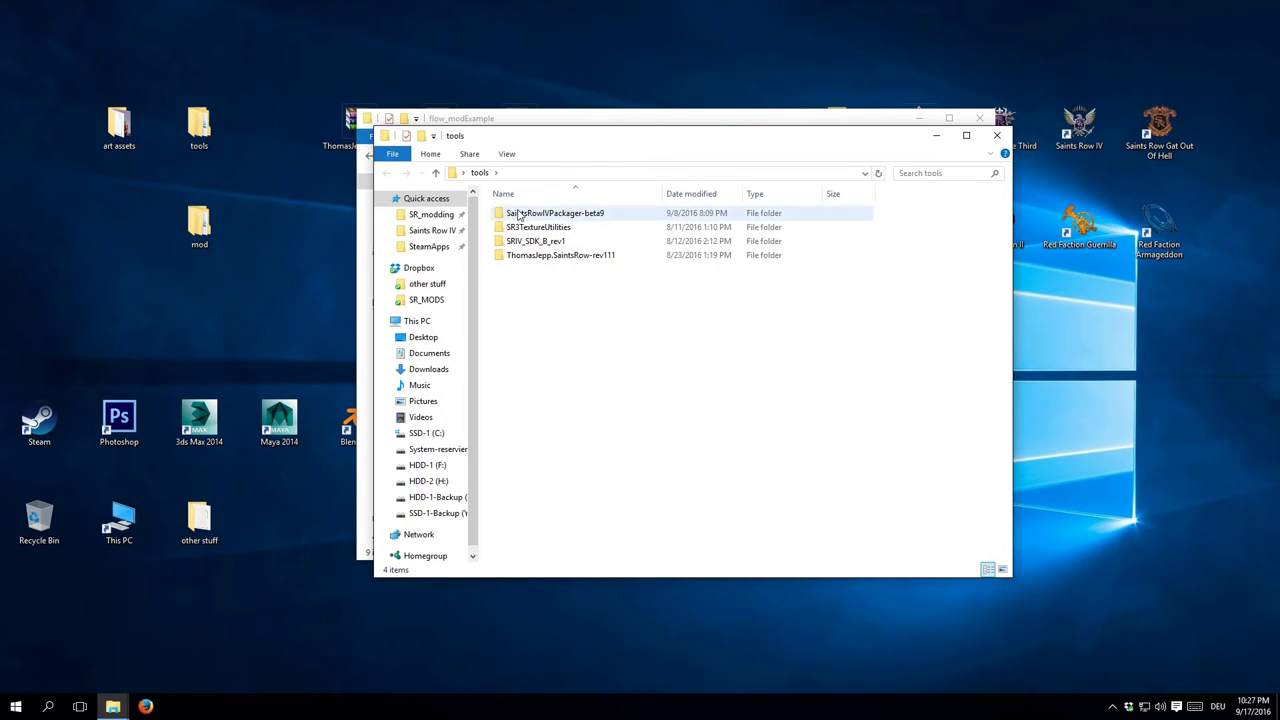
pyautogui.doubleClick(530, 255)
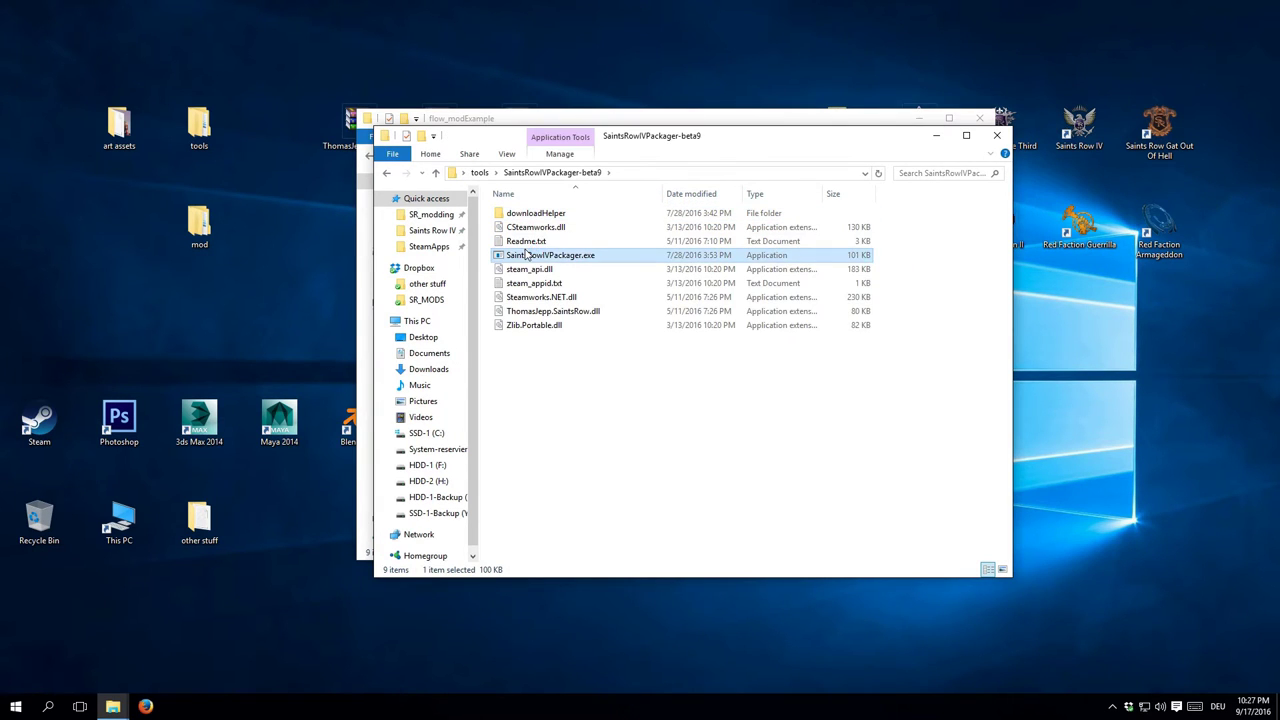
# - Arrange the windows and drag the six mod files into the Packager
pyautogui.moveTo(583, 109); pyautogui.dragTo(437, 166)
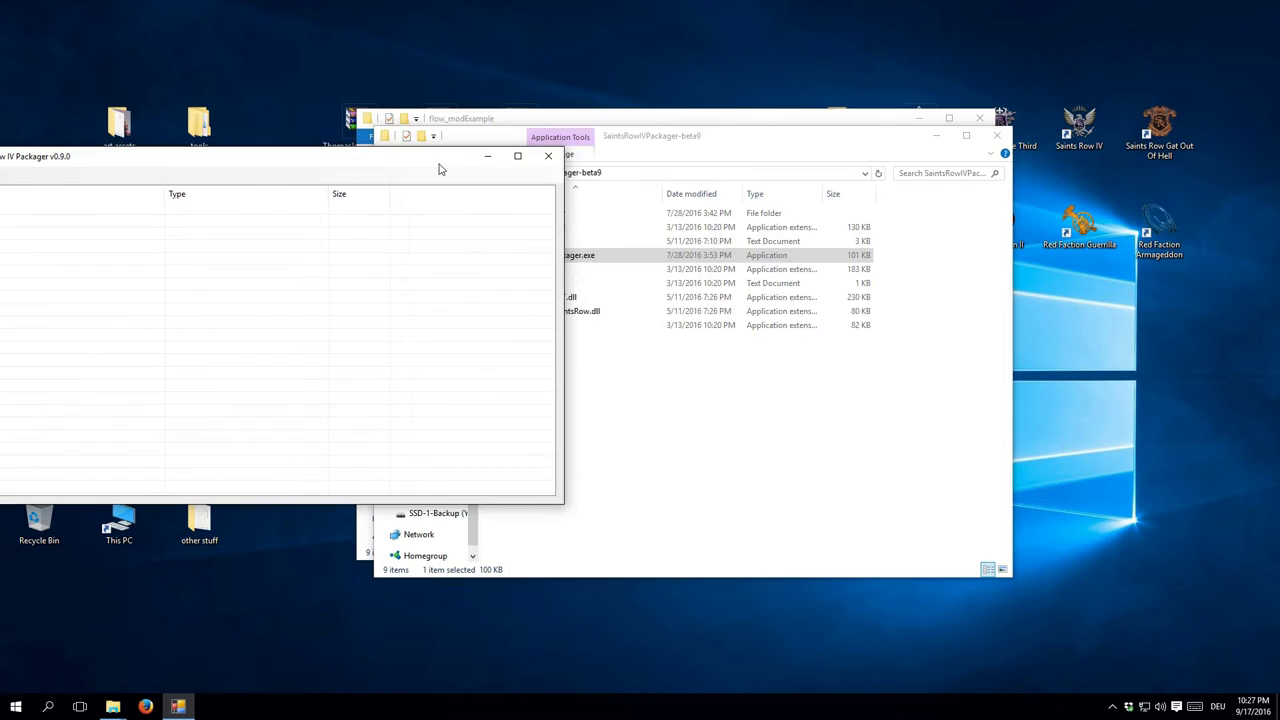
pyautogui.moveTo(734, 140); pyautogui.dragTo(1032, 108)
pyautogui.click(1087, 135)
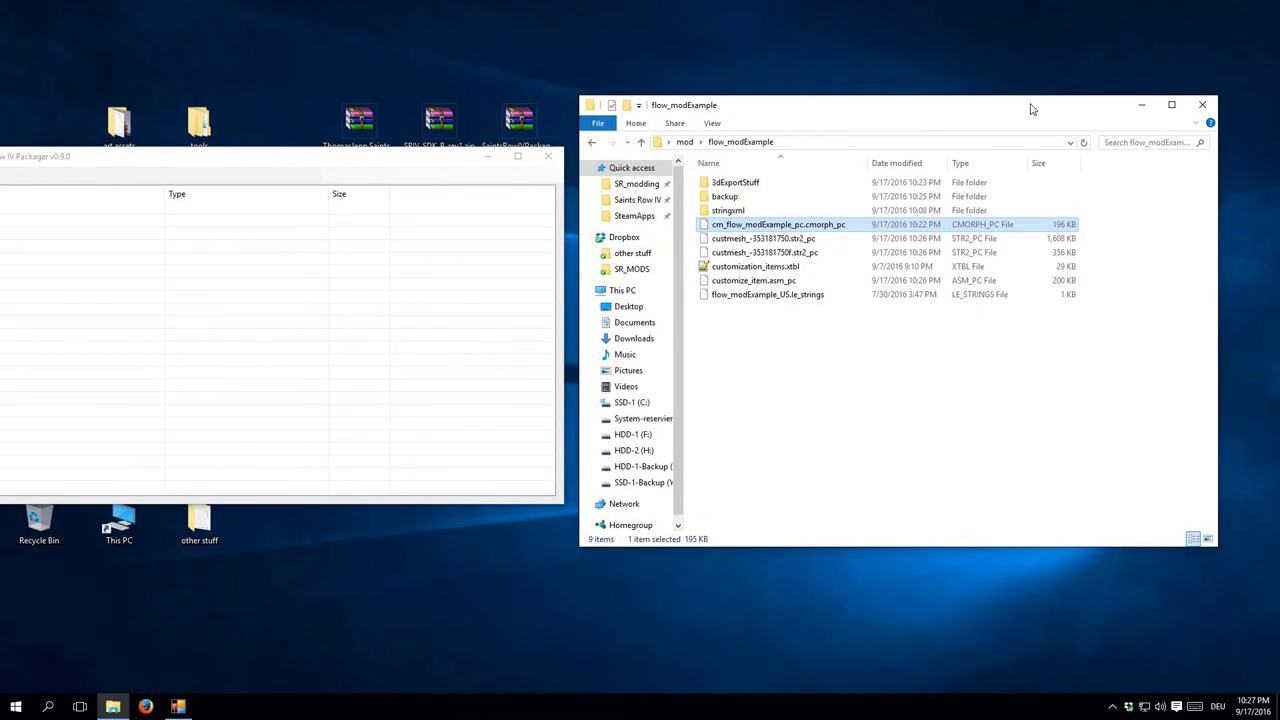
pyautogui.moveTo(826, 372); pyautogui.dragTo(88, 282)
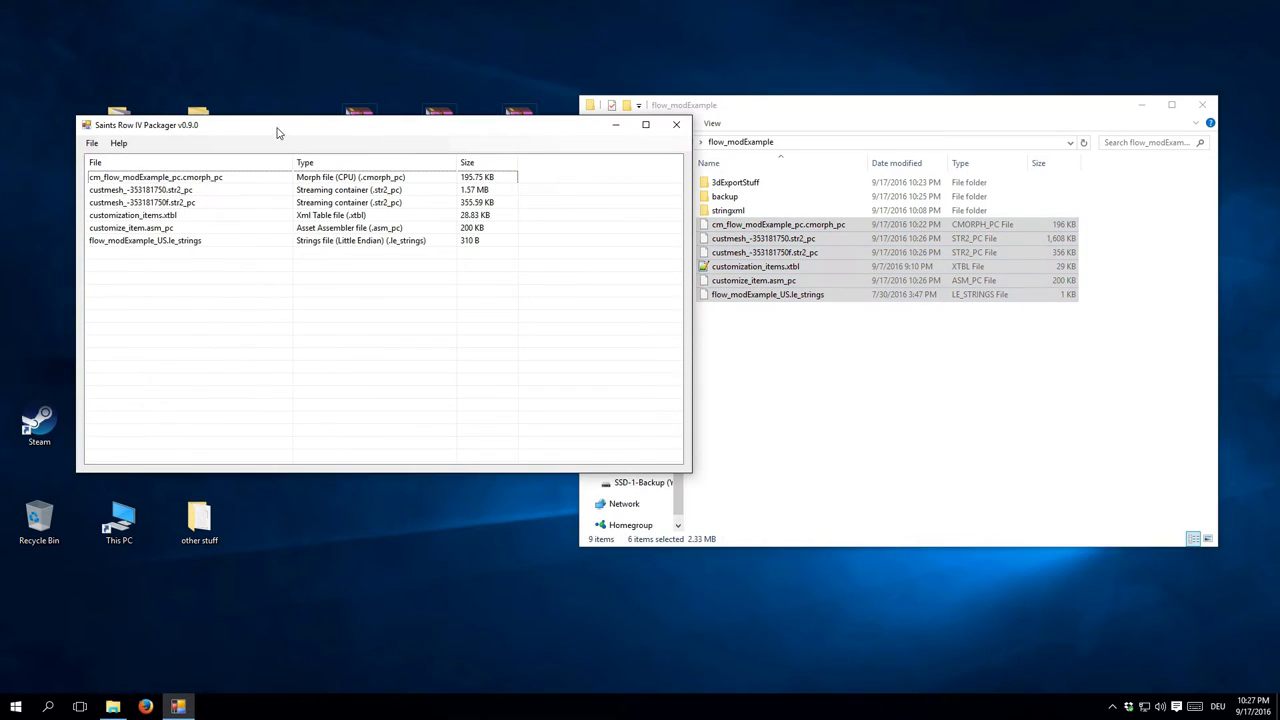
# - Upload to Steam Workshop as an update to SDKB Example Mod, noting 'added a custom 3d model'
pyautogui.click(91, 144)
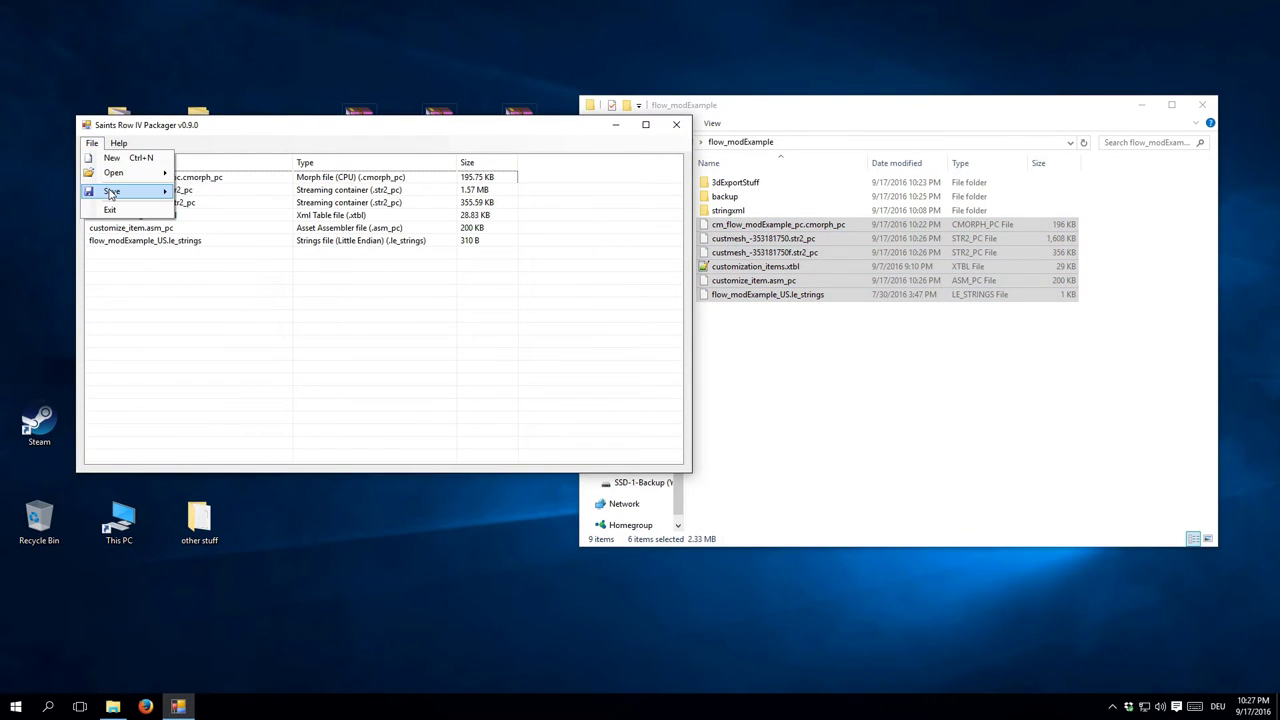
pyautogui.moveTo(111, 194)
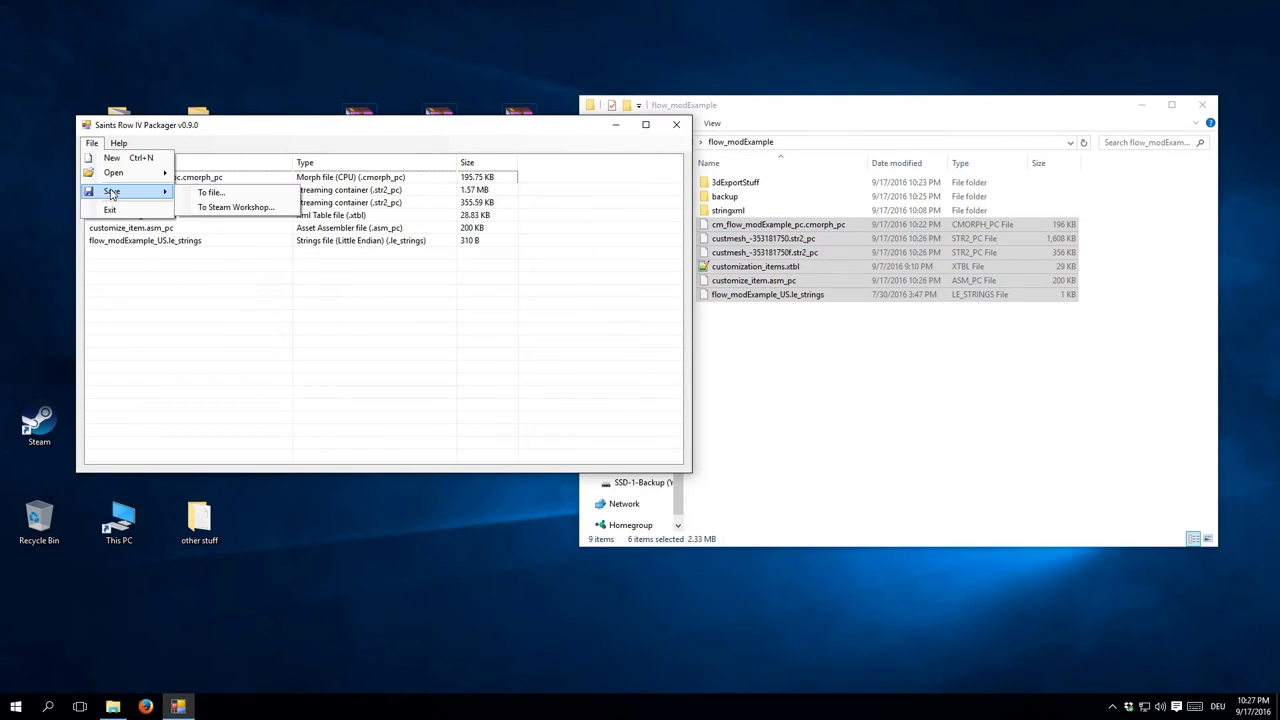
pyautogui.click(210, 207)
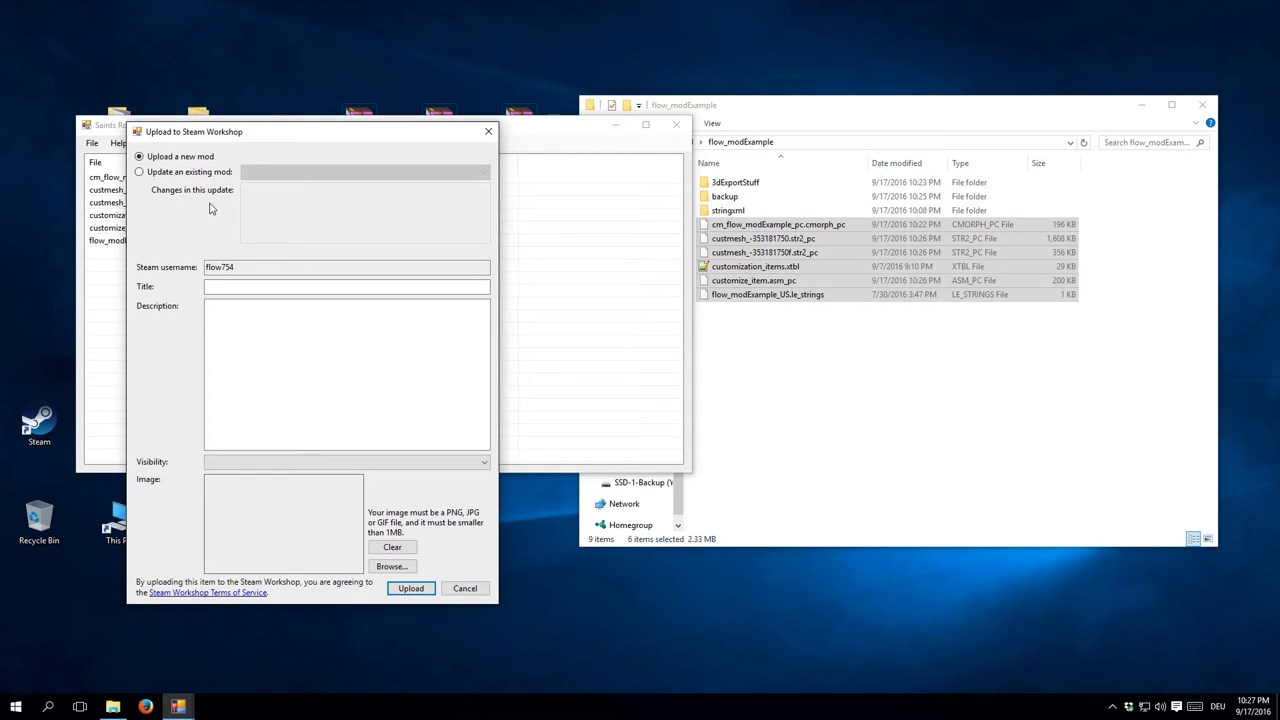
pyautogui.click(184, 176)
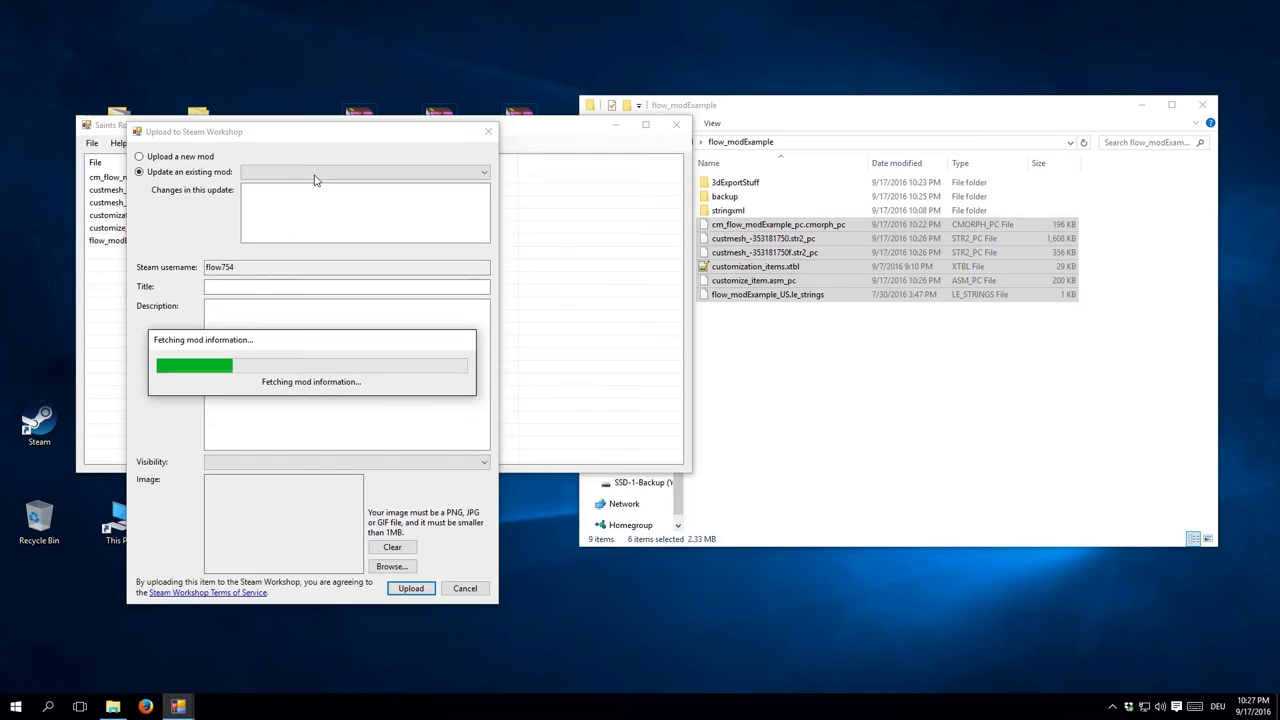
pyautogui.click(315, 174)
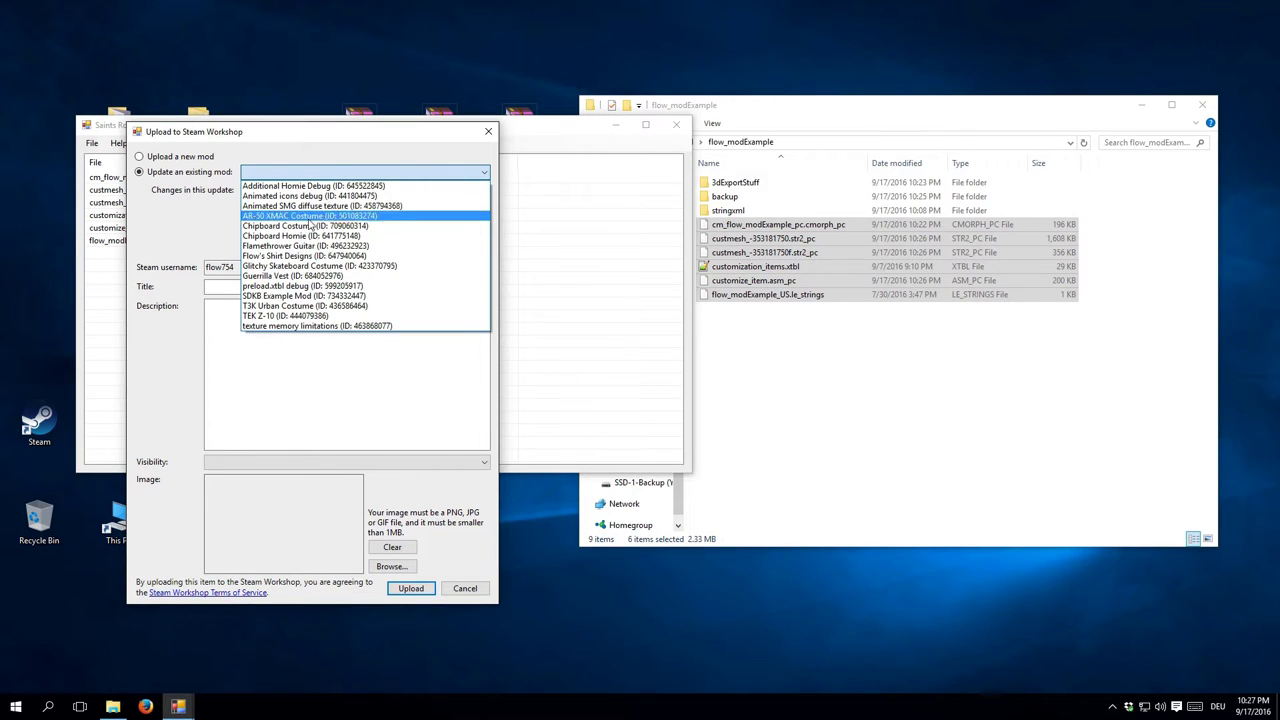
pyautogui.click(306, 296)
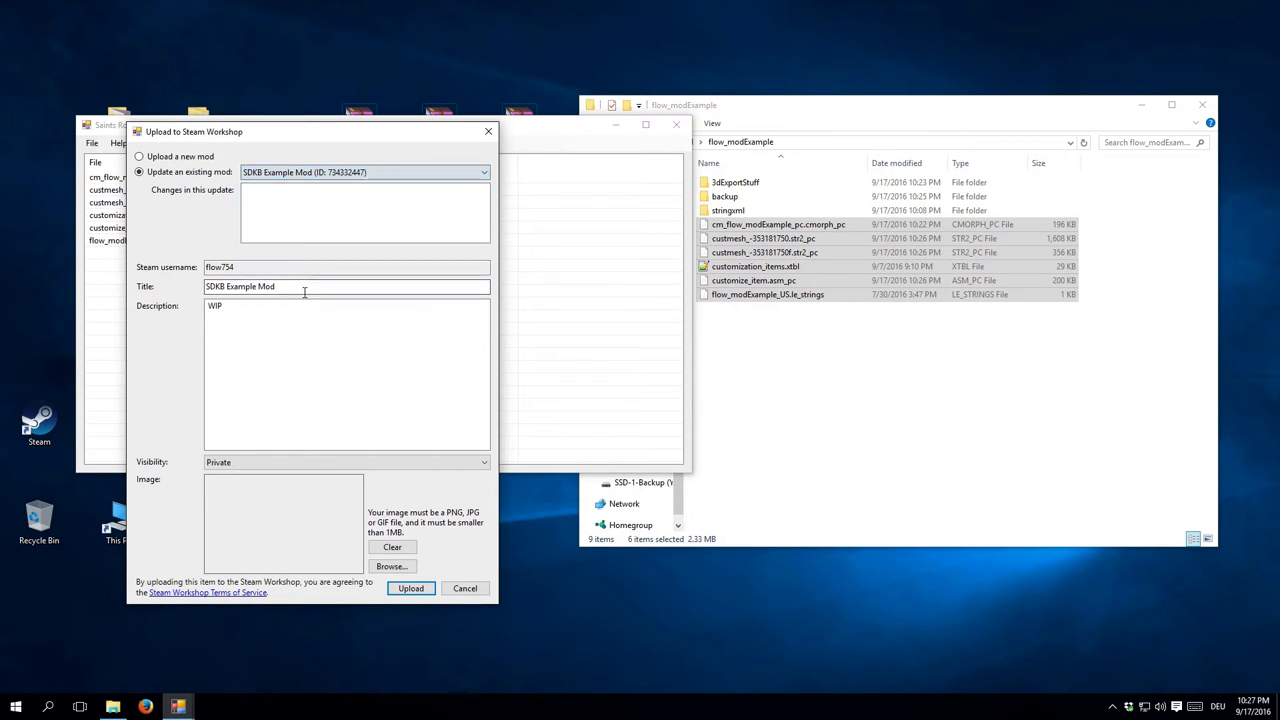
pyautogui.click(285, 202)
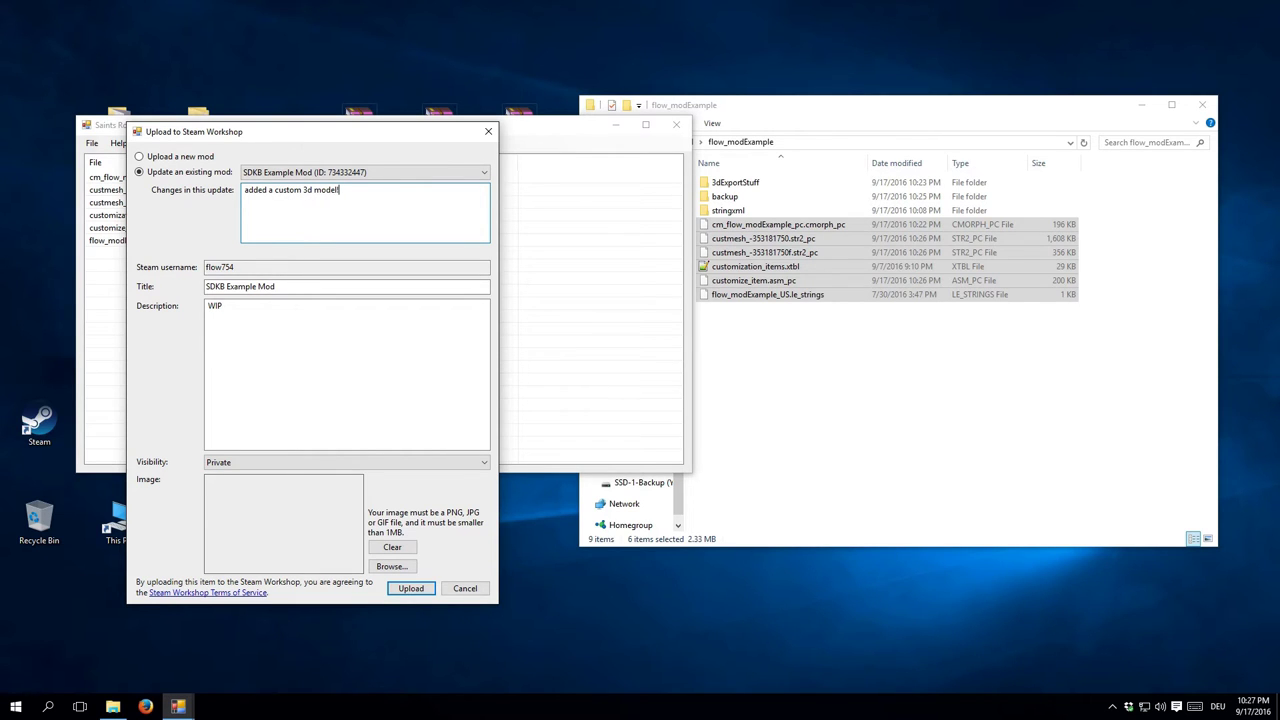
pyautogui.press('Return')
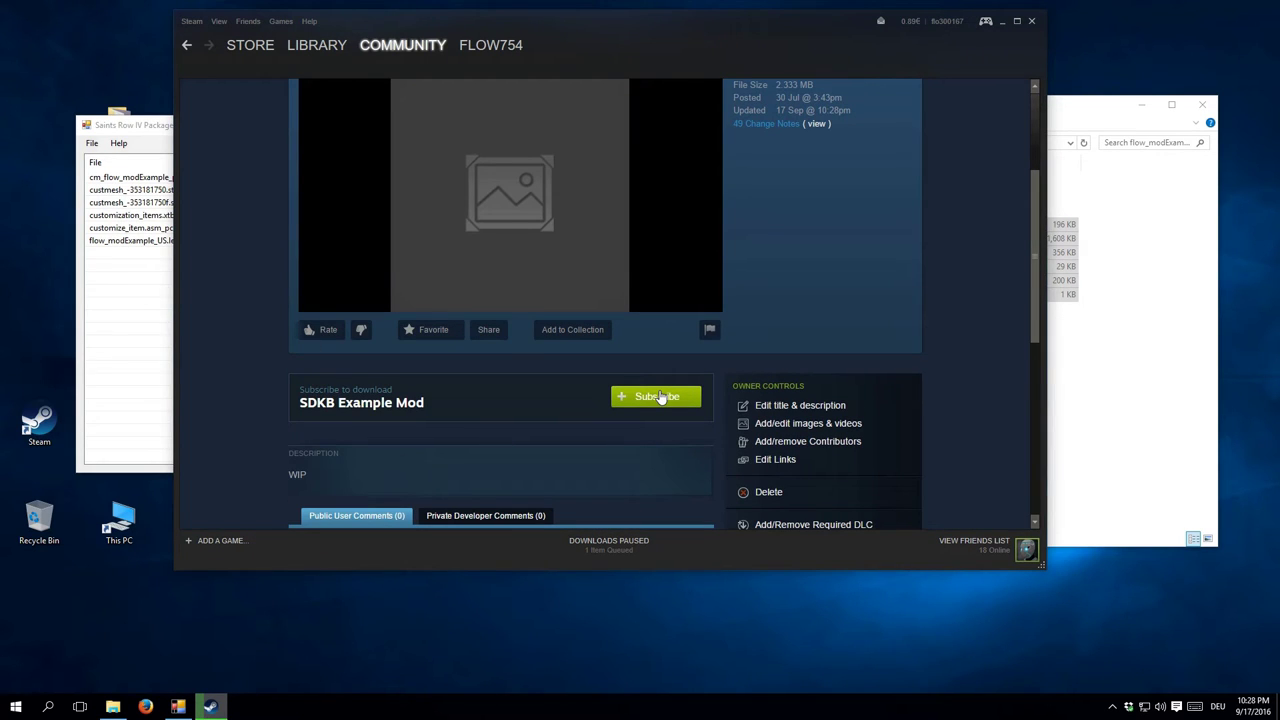
# - Subscribe to SDKB Example Mod, close Steam, and launch Saints Row IV from the desktop shortcut
pyautogui.click(659, 397)
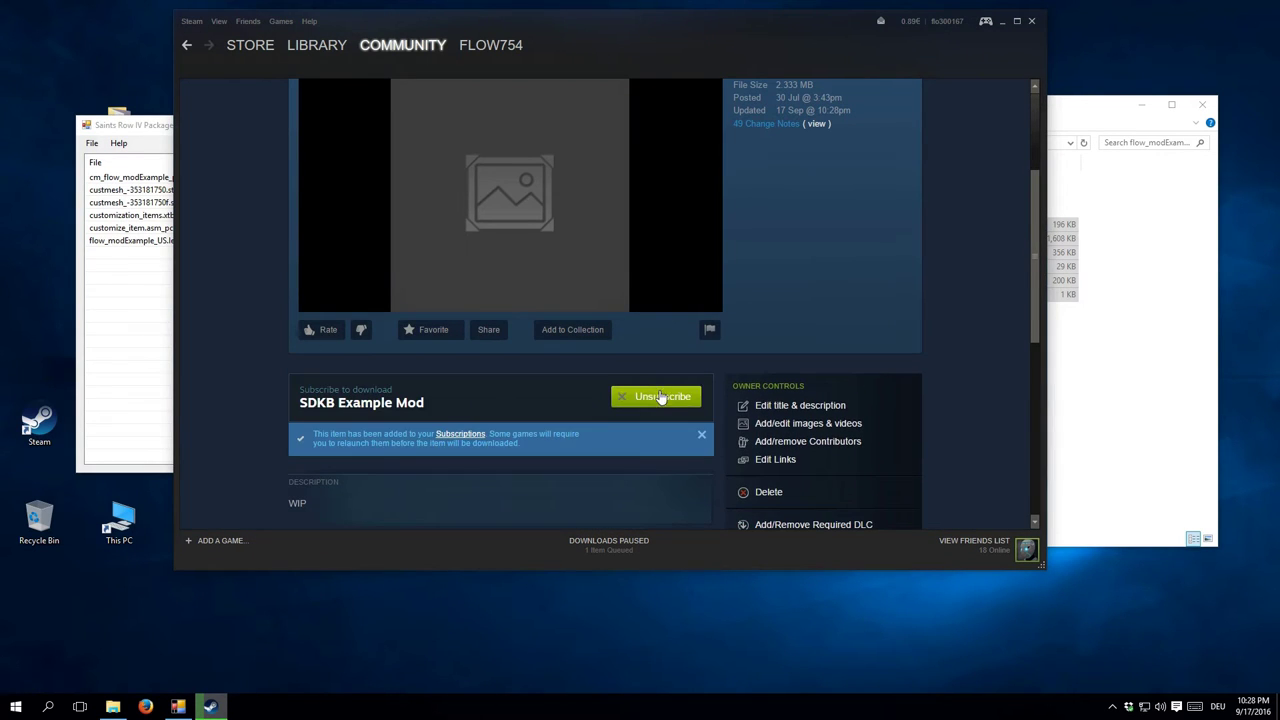
pyautogui.click(1001, 20)
pyautogui.click(1137, 105)
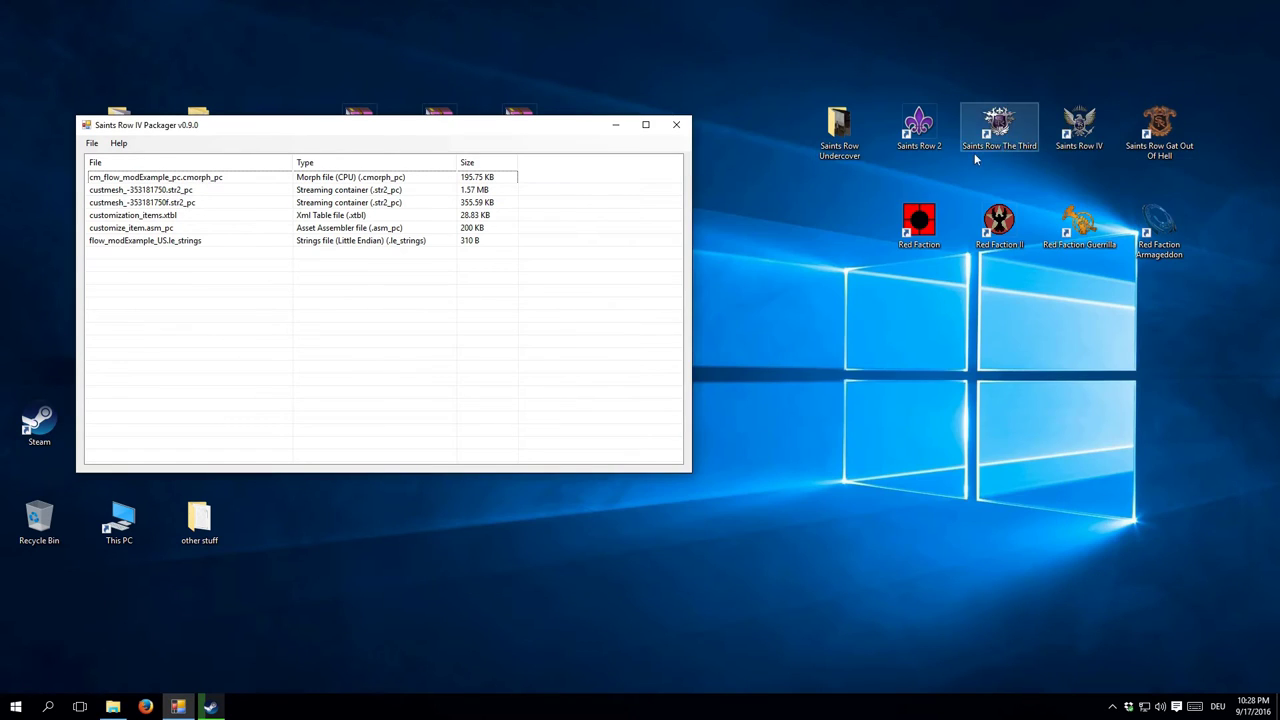
pyautogui.doubleClick(1097, 131)
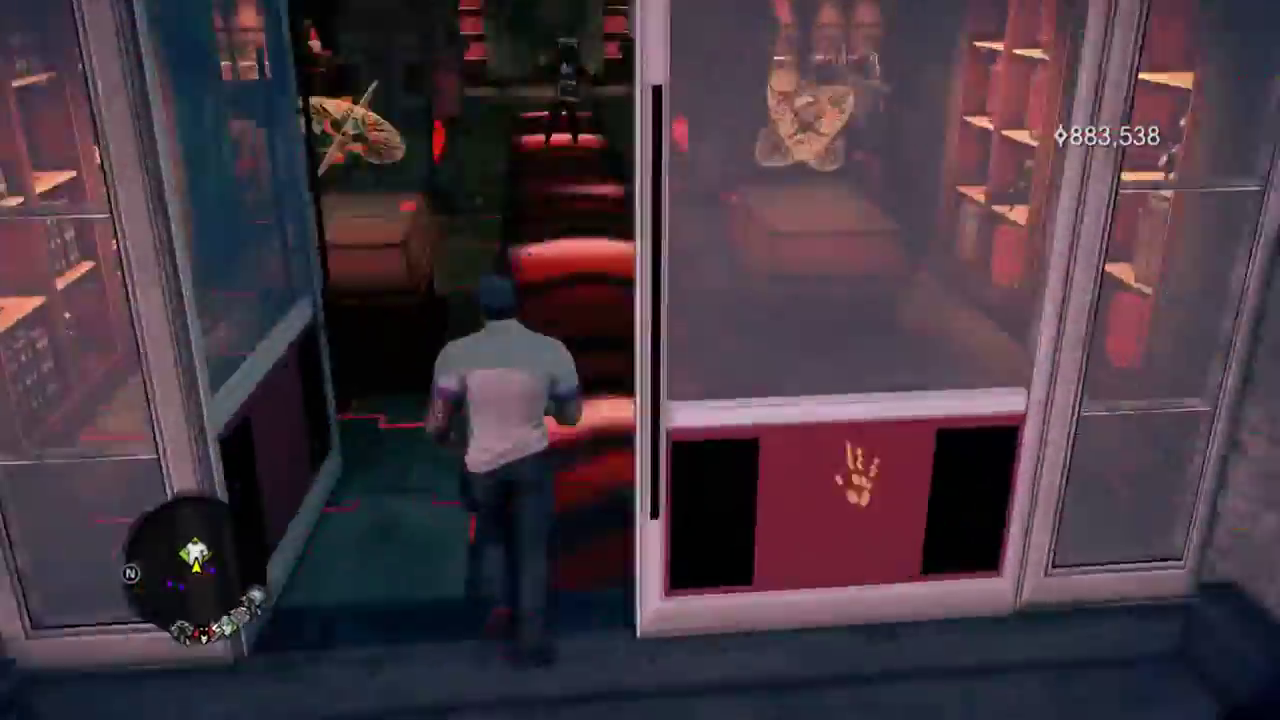
# - Enter Planet Zin and scroll the Upper Body garments down to MOD EXAMPLE VEST
pyautogui.press('e')
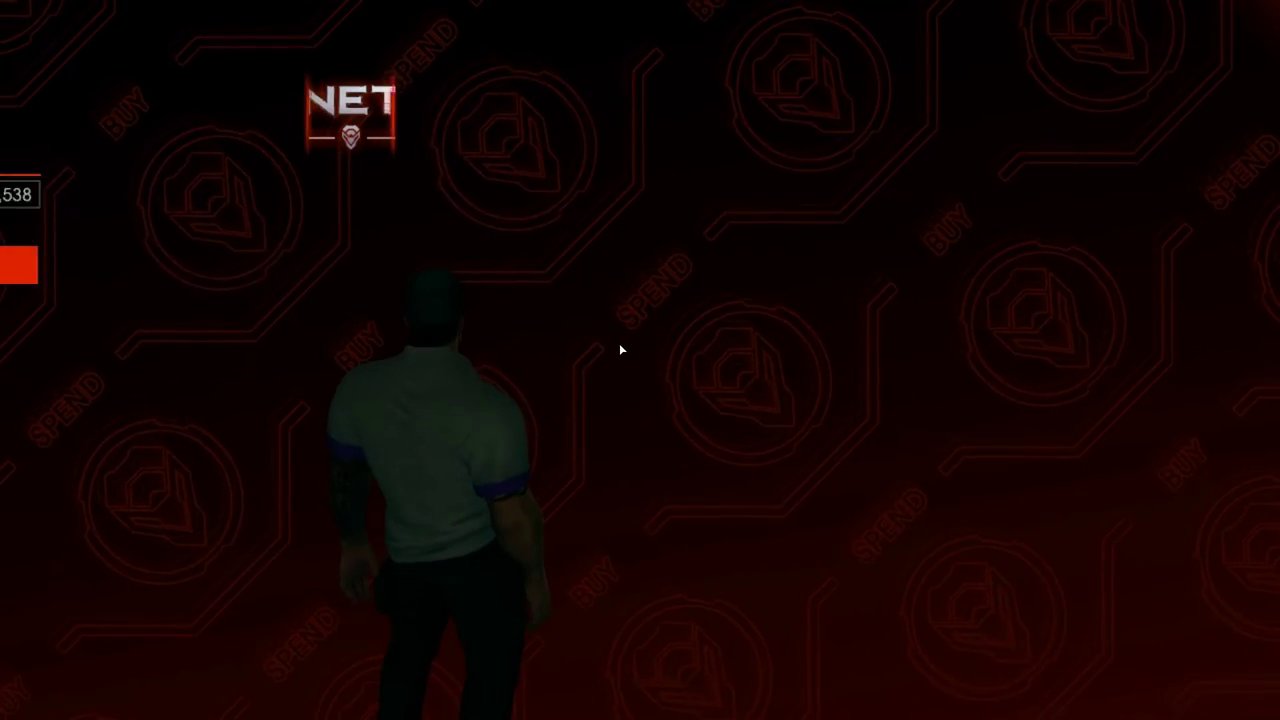
pyautogui.click(355, 300)
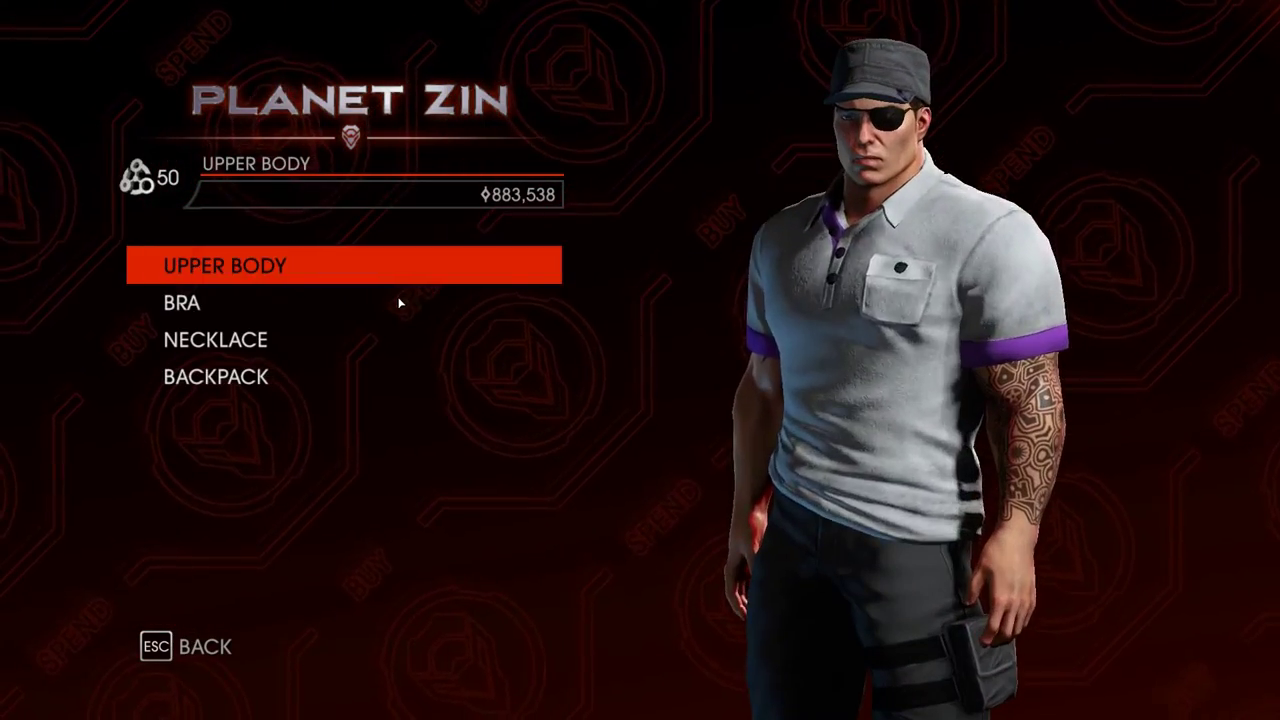
pyautogui.click(380, 268)
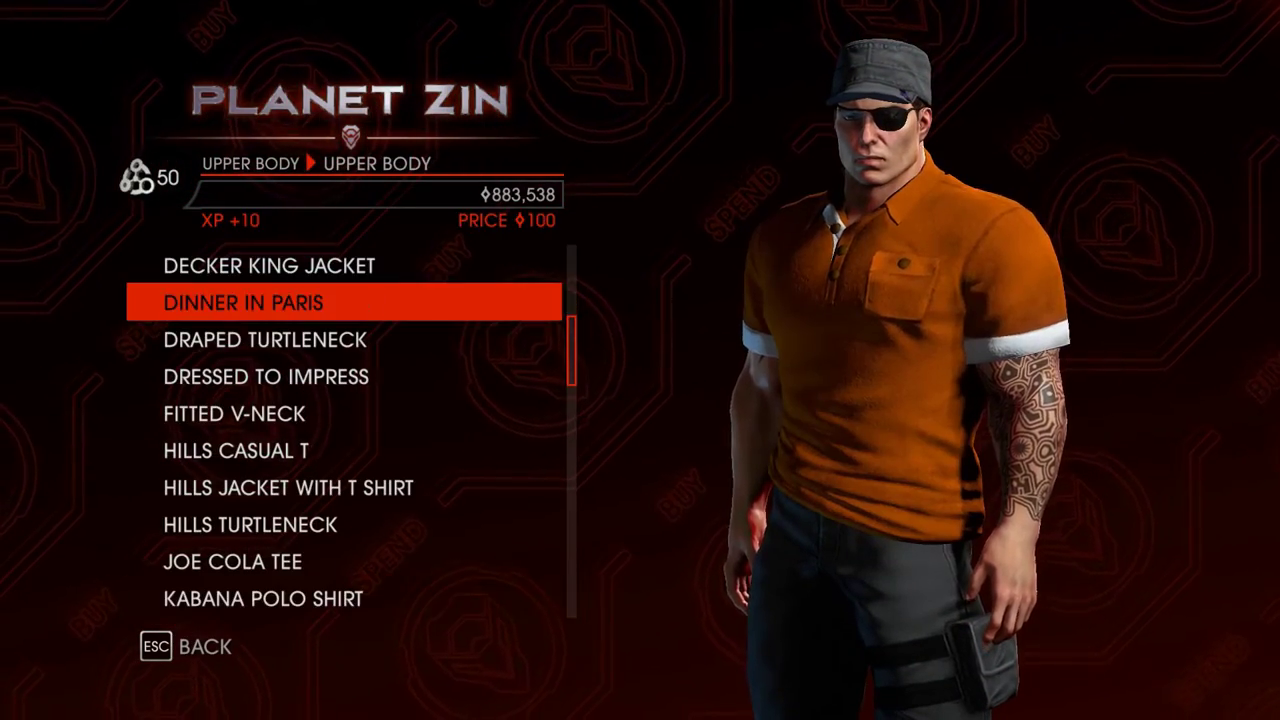
pyautogui.scroll(-2, 369, 339)
pyautogui.scroll(-6, 369, 376)
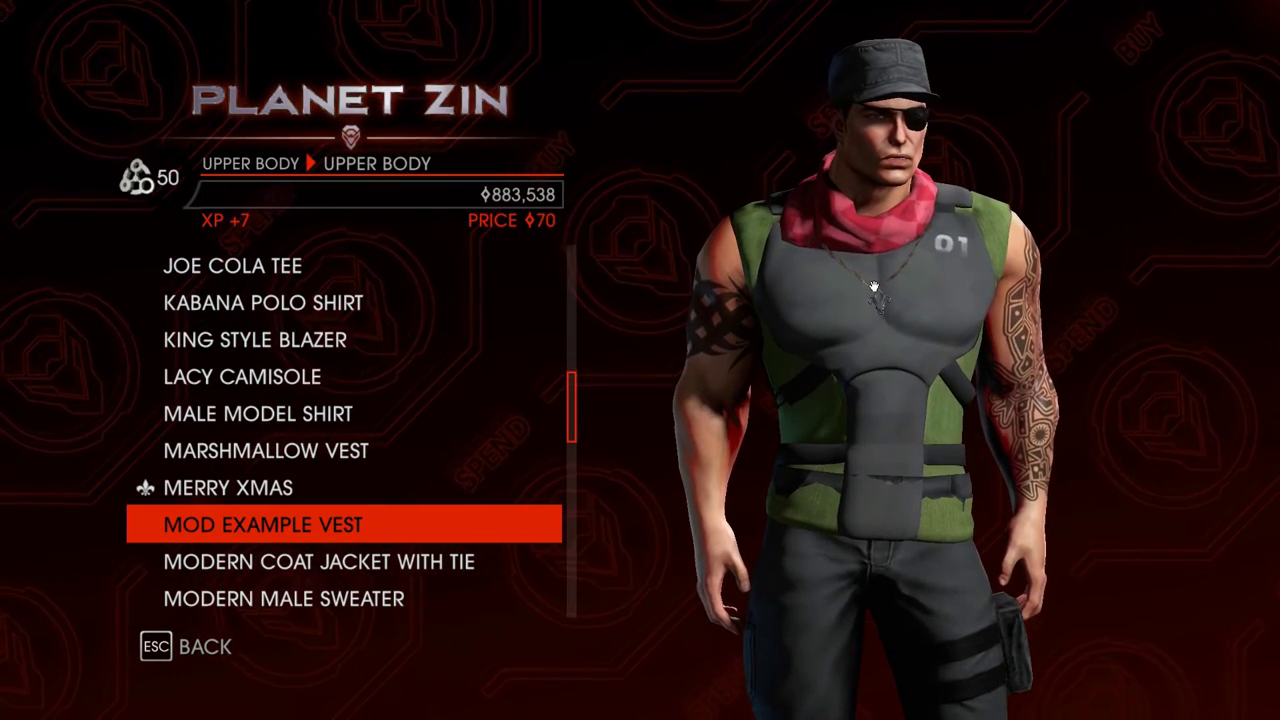
# - Try on the Mod Example Vest and view its primary colour choices without changing them
pyautogui.click(343, 524)
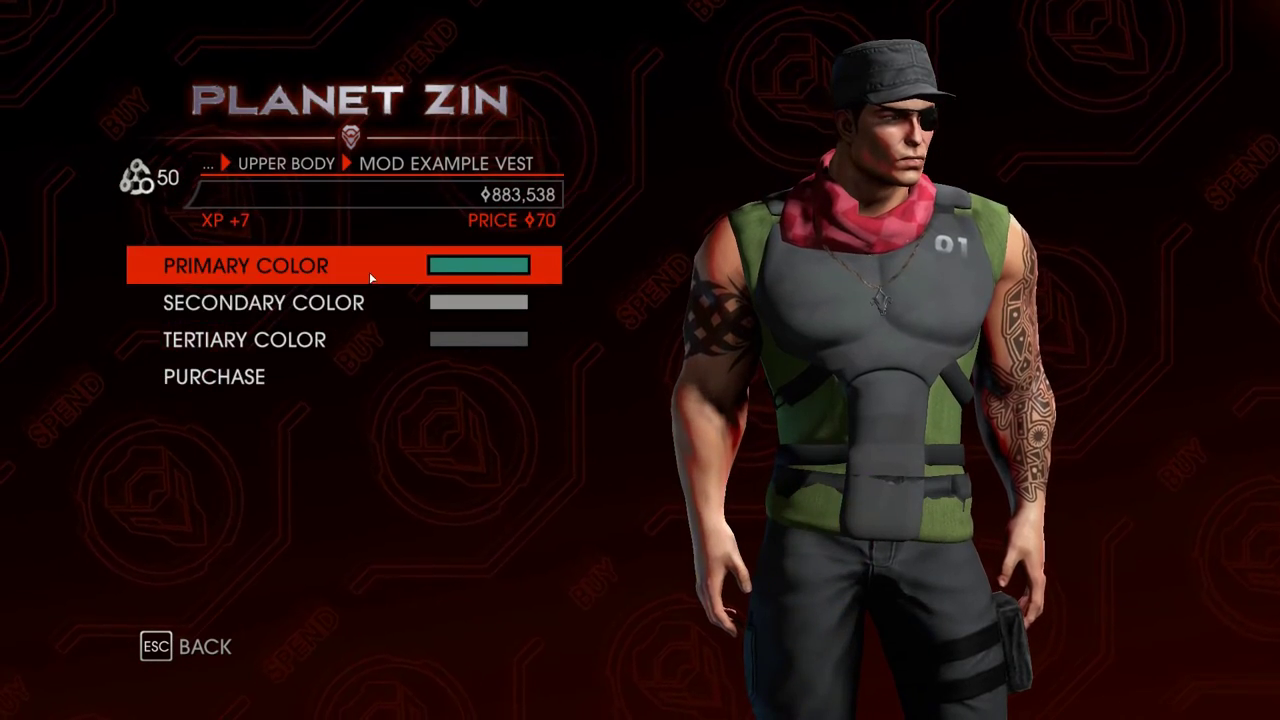
pyautogui.click(369, 268)
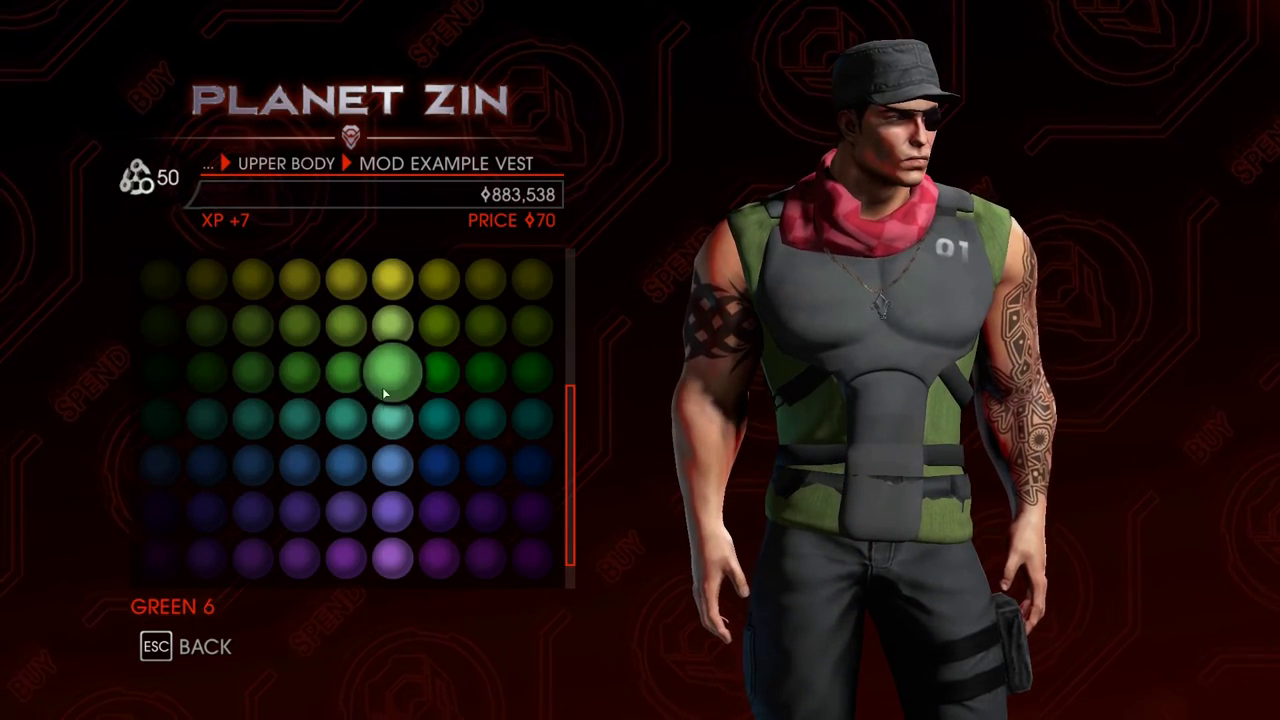
pyautogui.press('Escape')
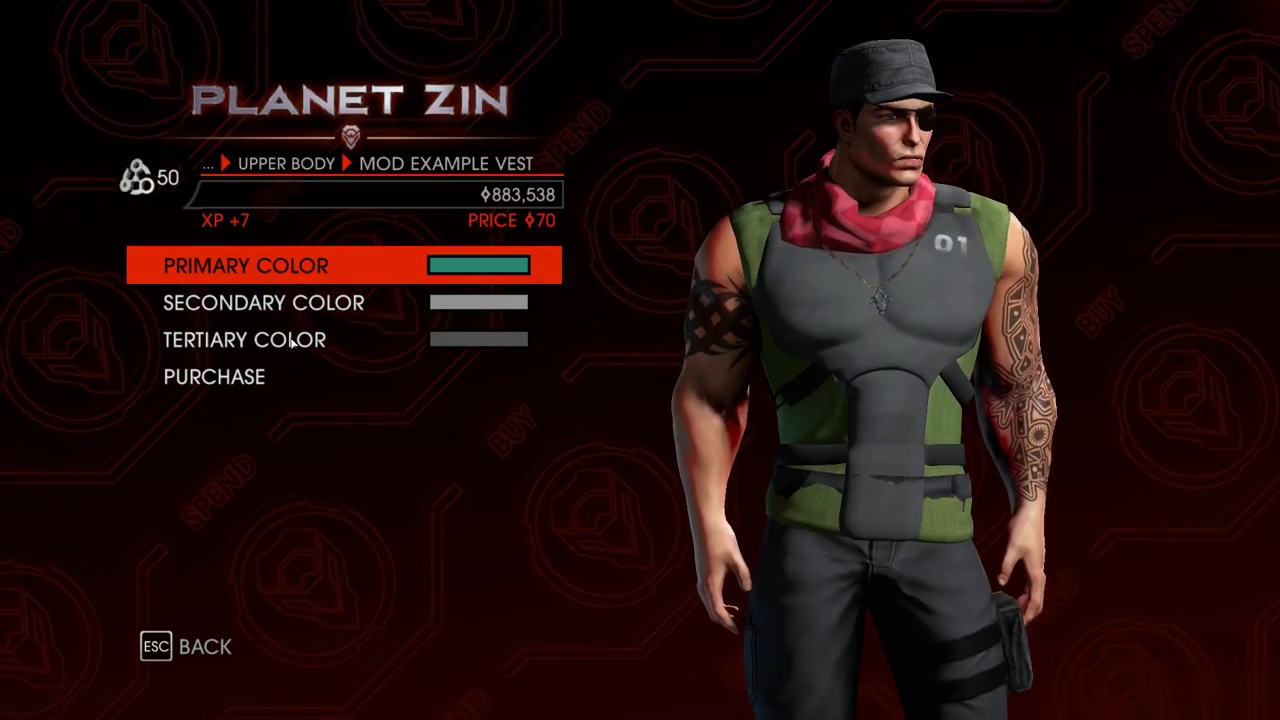
# - Start purchasing the vest, cancel the purchase, and back out of the store
pyautogui.click(215, 376)
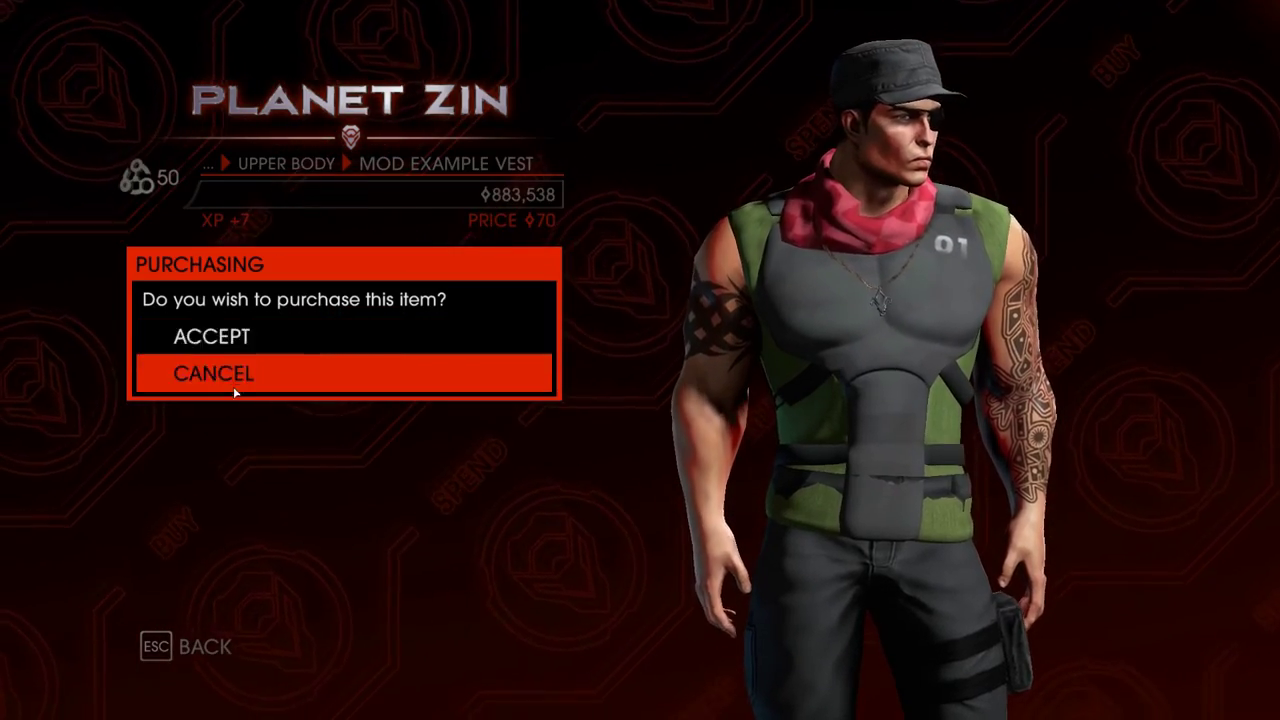
pyautogui.click(235, 376)
pyautogui.press('Escape')
pyautogui.press('Escape')
# - Quit Saints Row IV to the desktop and open customization_items.xtbl from the mod folder
pyautogui.click(233, 382)
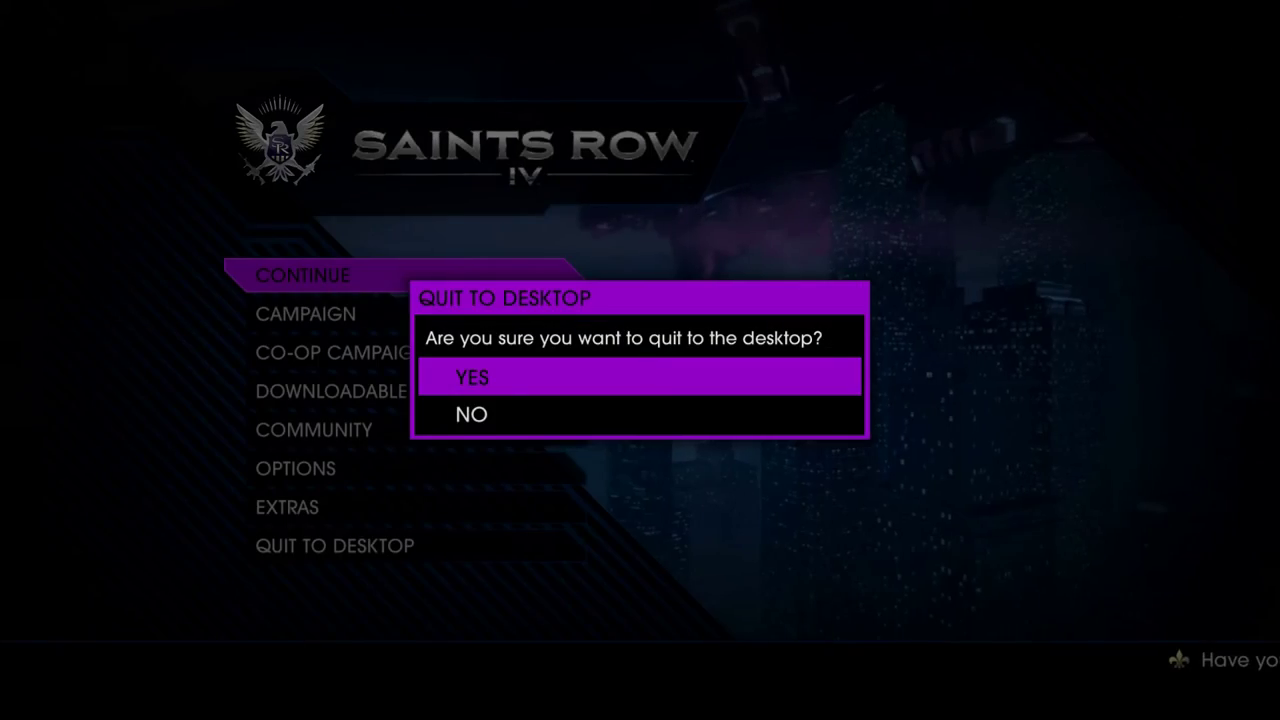
pyautogui.press('Return')
pyautogui.doubleClick(199, 225)
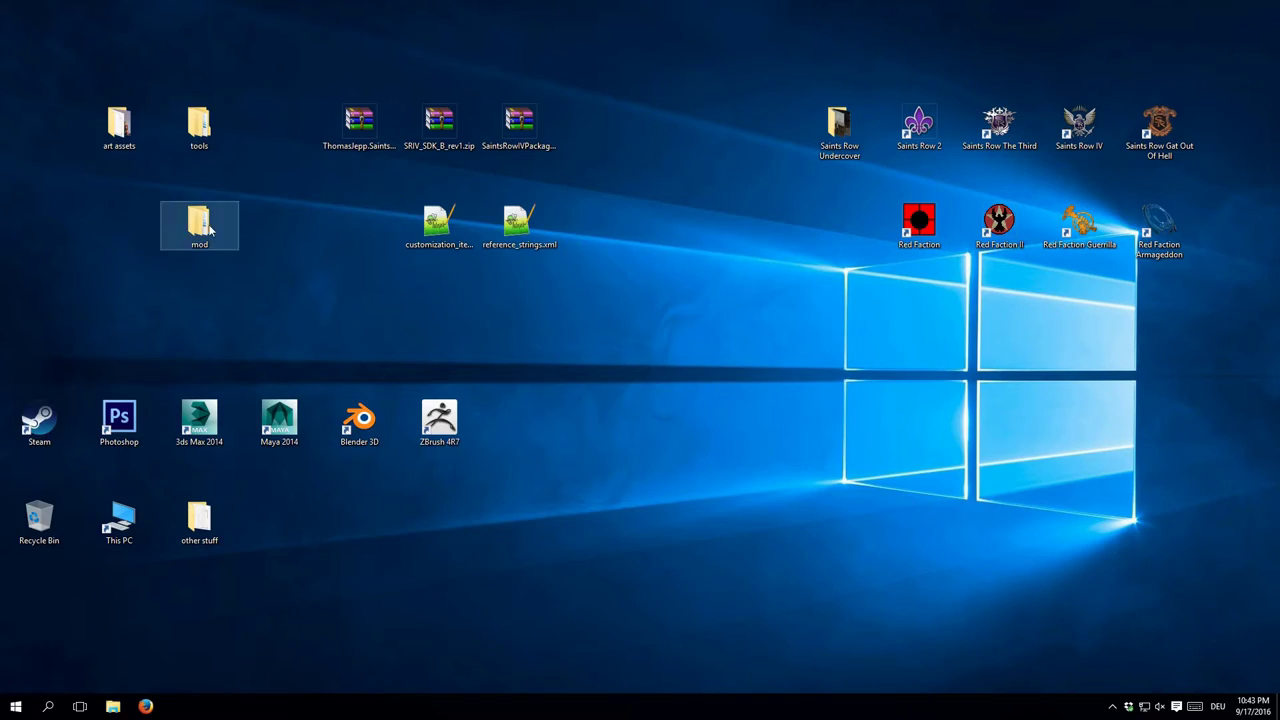
pyautogui.moveTo(229, 222); pyautogui.dragTo(589, 111)
pyautogui.click(542, 276)
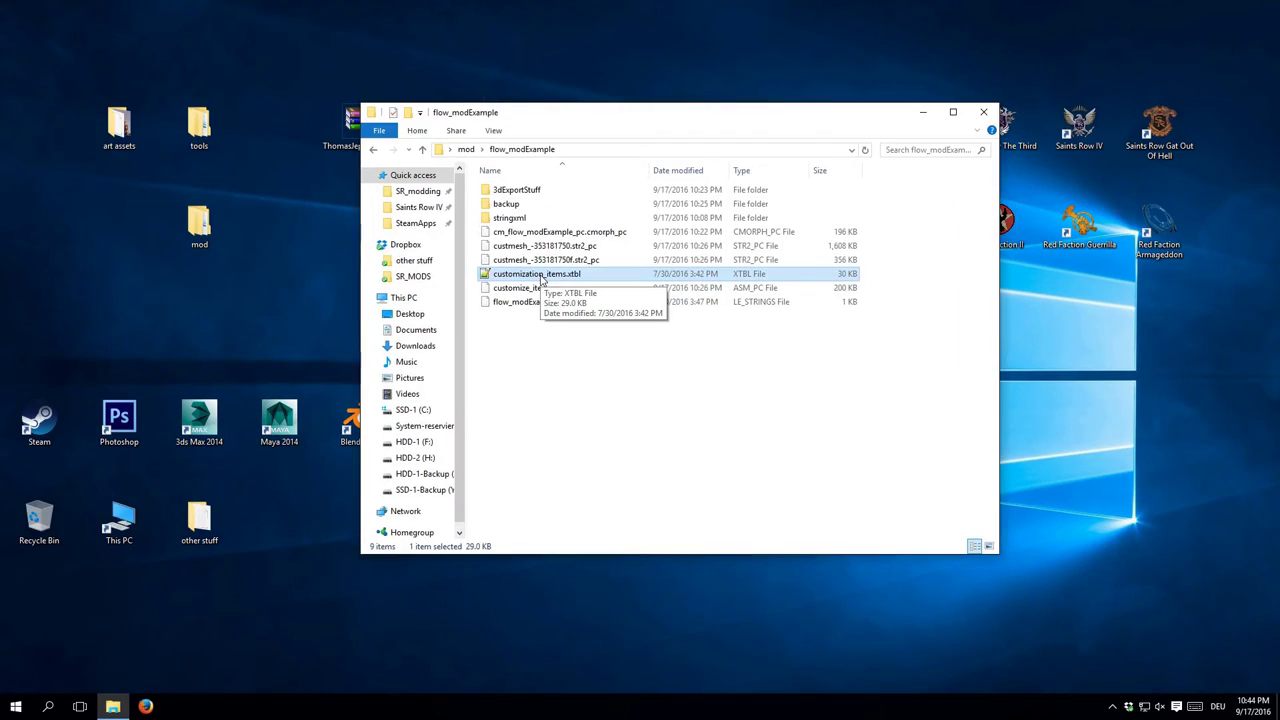
pyautogui.doubleClick(542, 276)
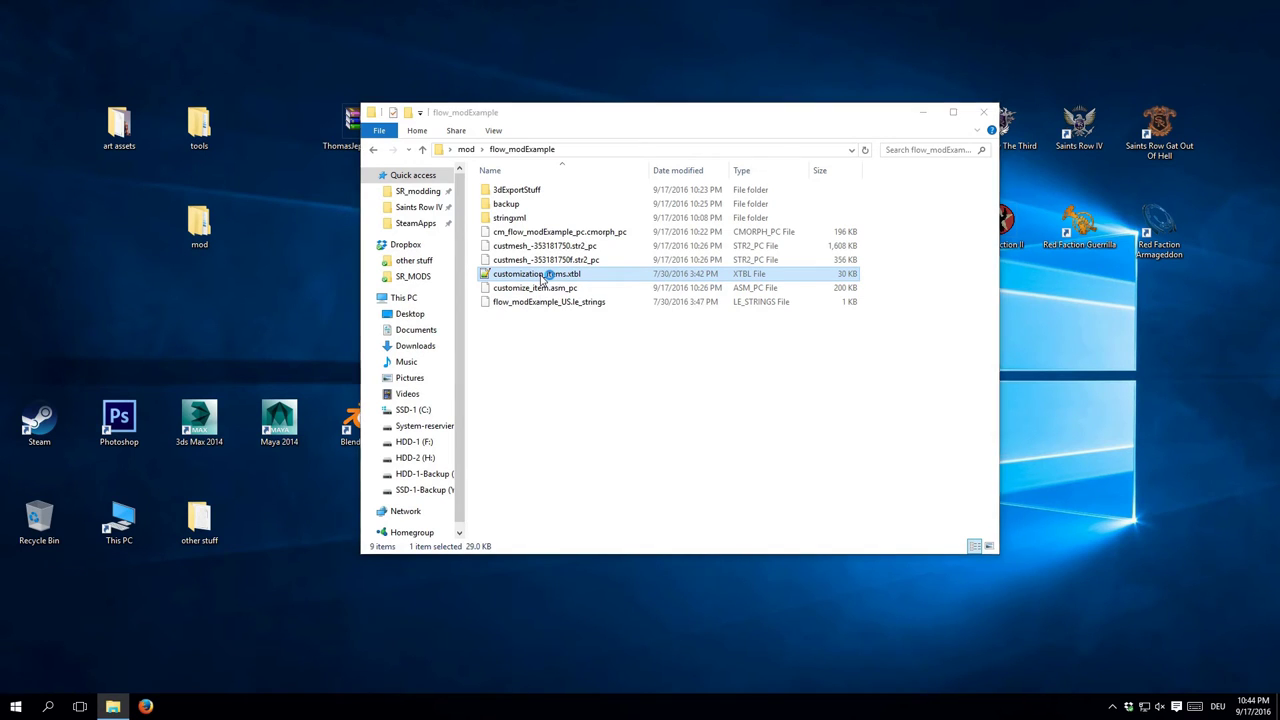
# - Delete the whole Default_Colors_Grid block and the empty line it leaves
pyautogui.click(322, 274)
pyautogui.scroll(-7, 300, 273)
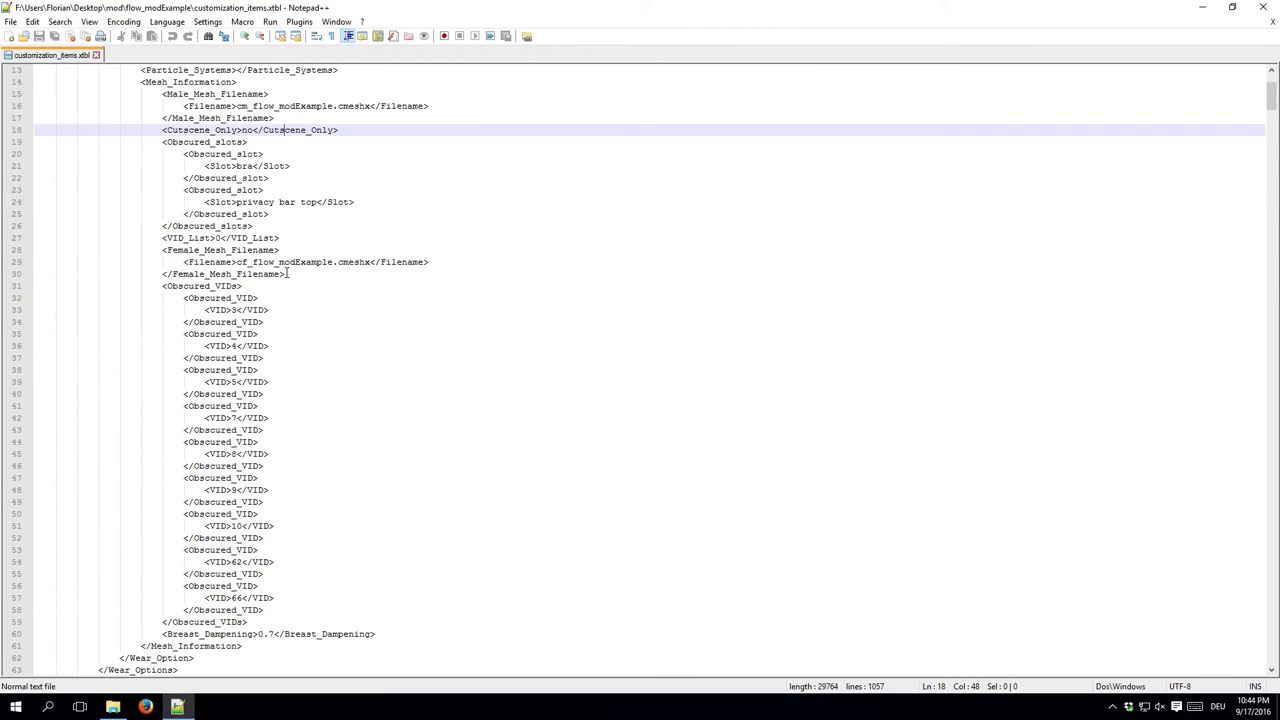
pyautogui.scroll(-4, 320, 254)
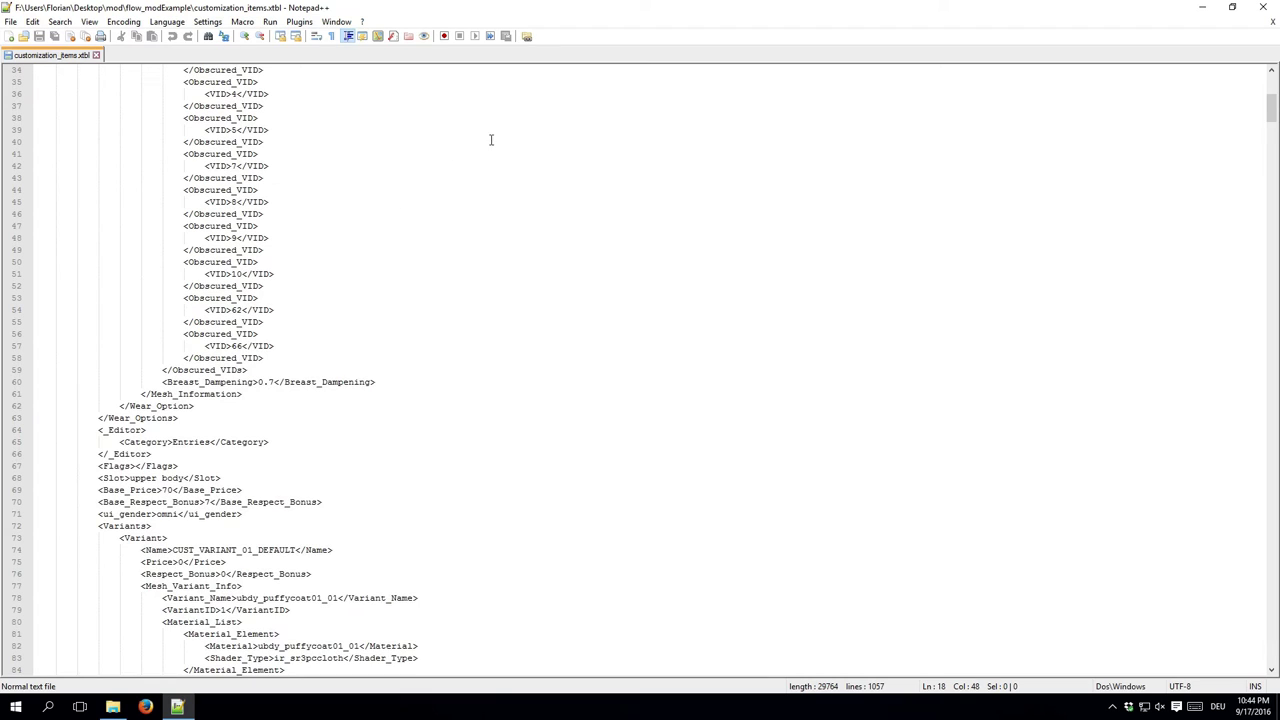
pyautogui.scroll(-8, 361, 343)
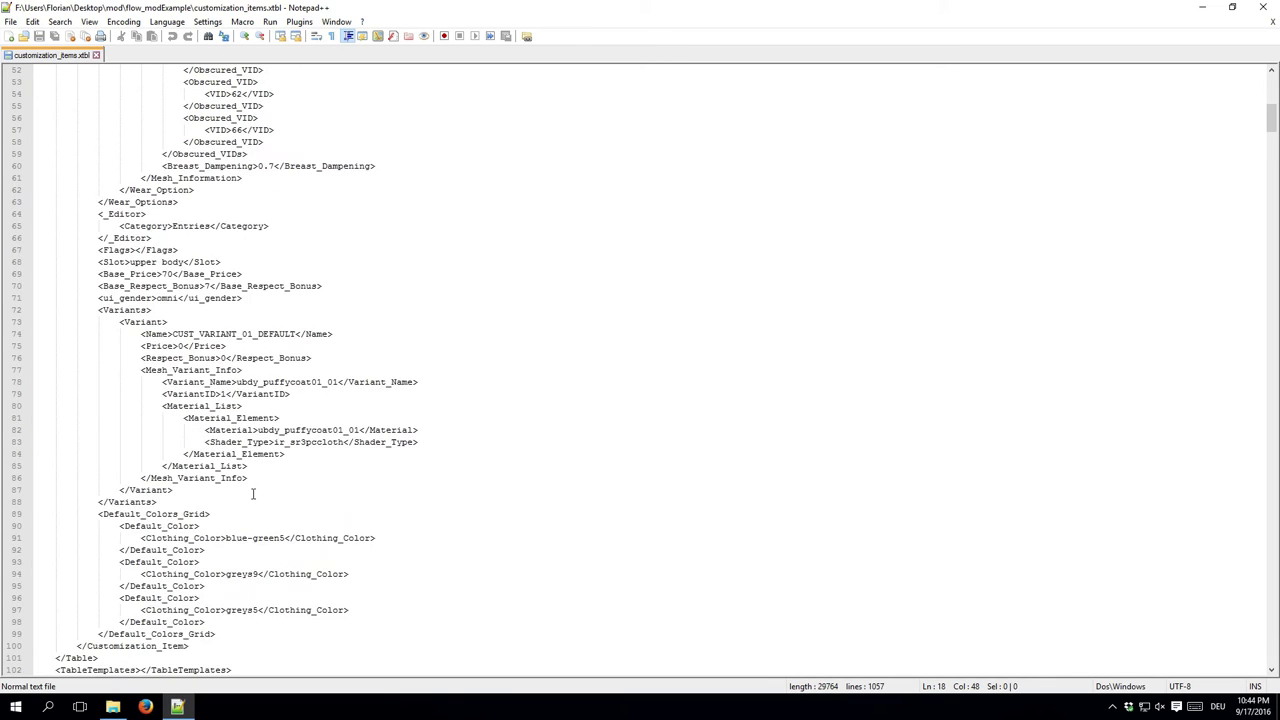
pyautogui.moveTo(205, 552); pyautogui.dragTo(119, 453)
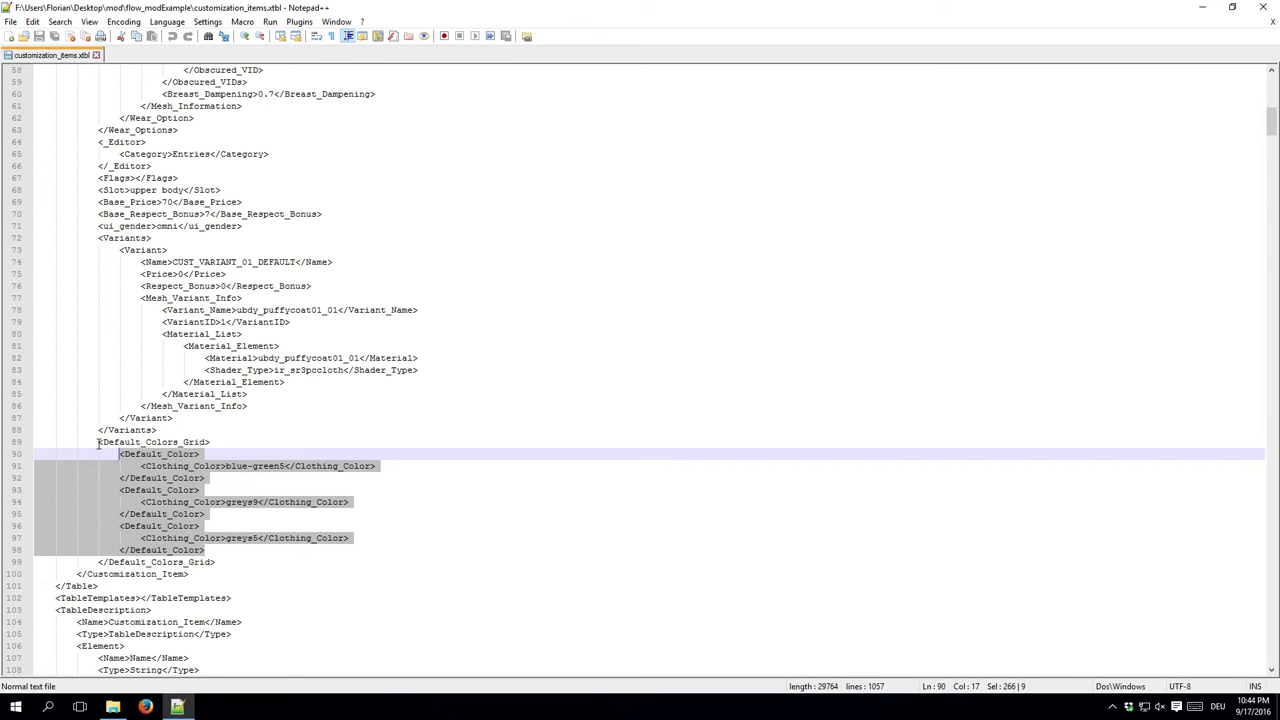
pyautogui.moveTo(98, 443); pyautogui.dragTo(227, 562)
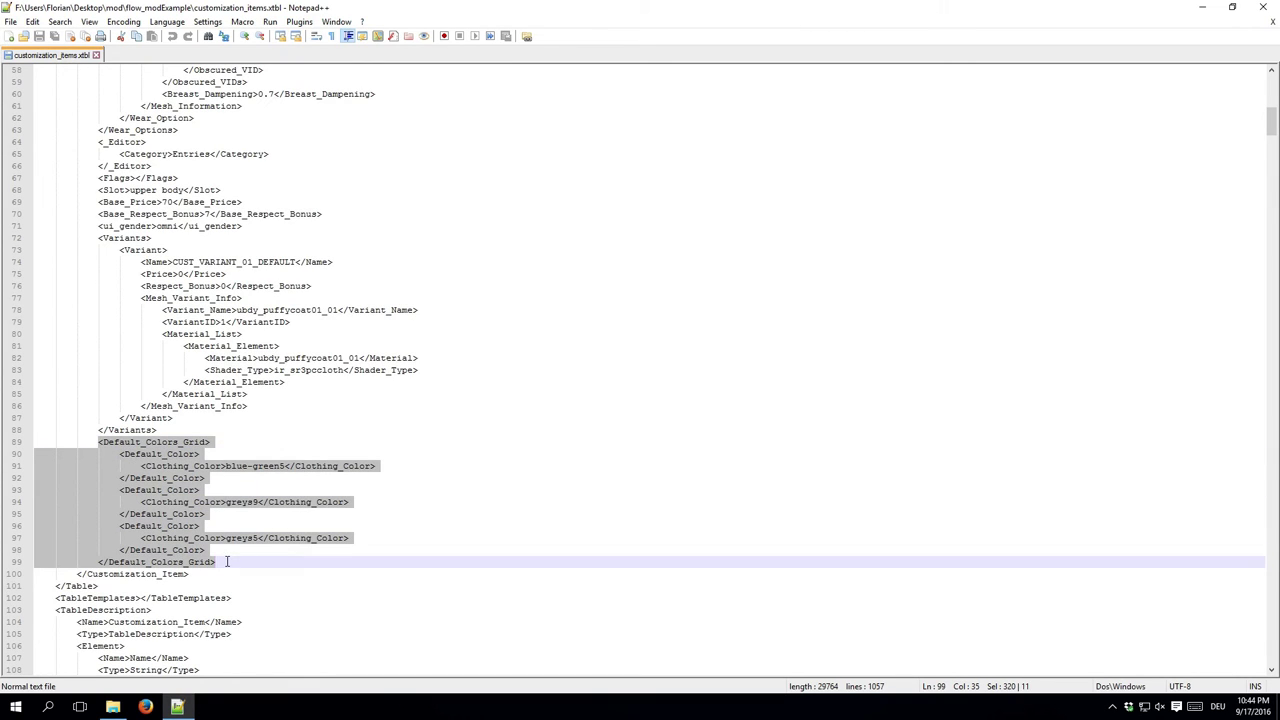
pyautogui.press('Delete')
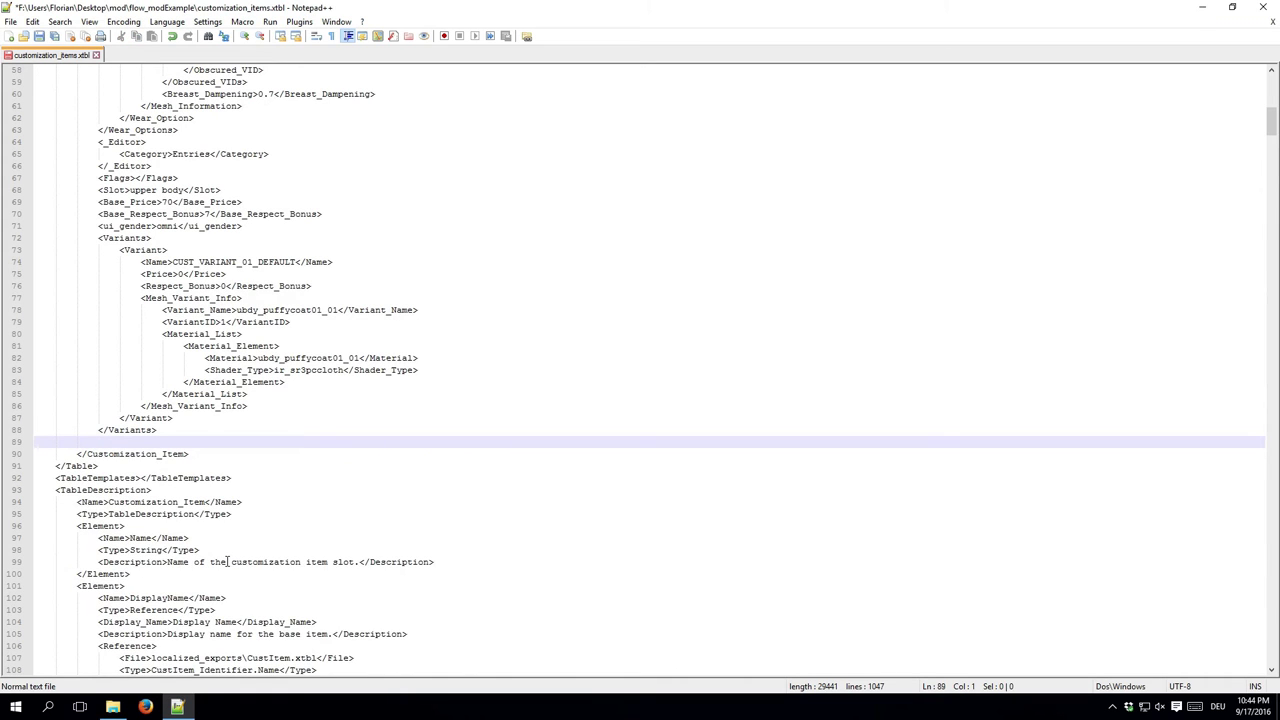
pyautogui.press('BackSpace')
# - Duplicate the bra Obscured_slot entry below itself, change the copy to 'long chain', and save
pyautogui.scroll(19, 227, 562)
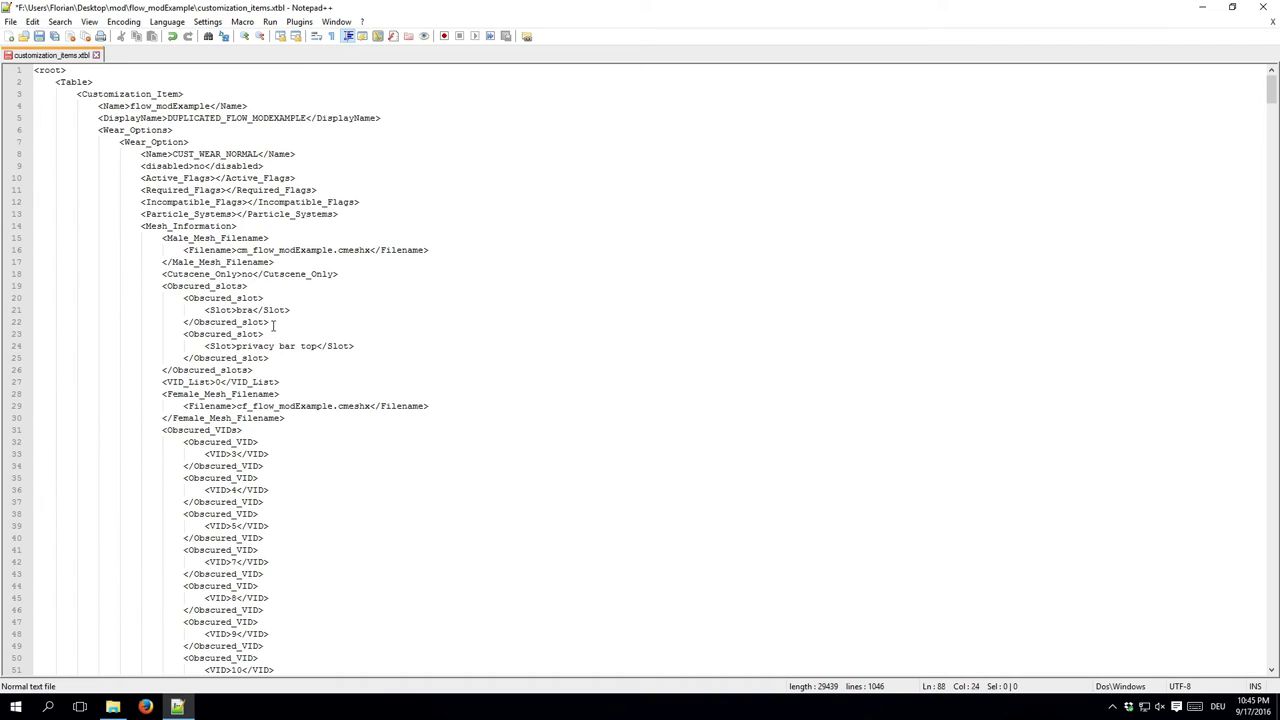
pyautogui.click(272, 325)
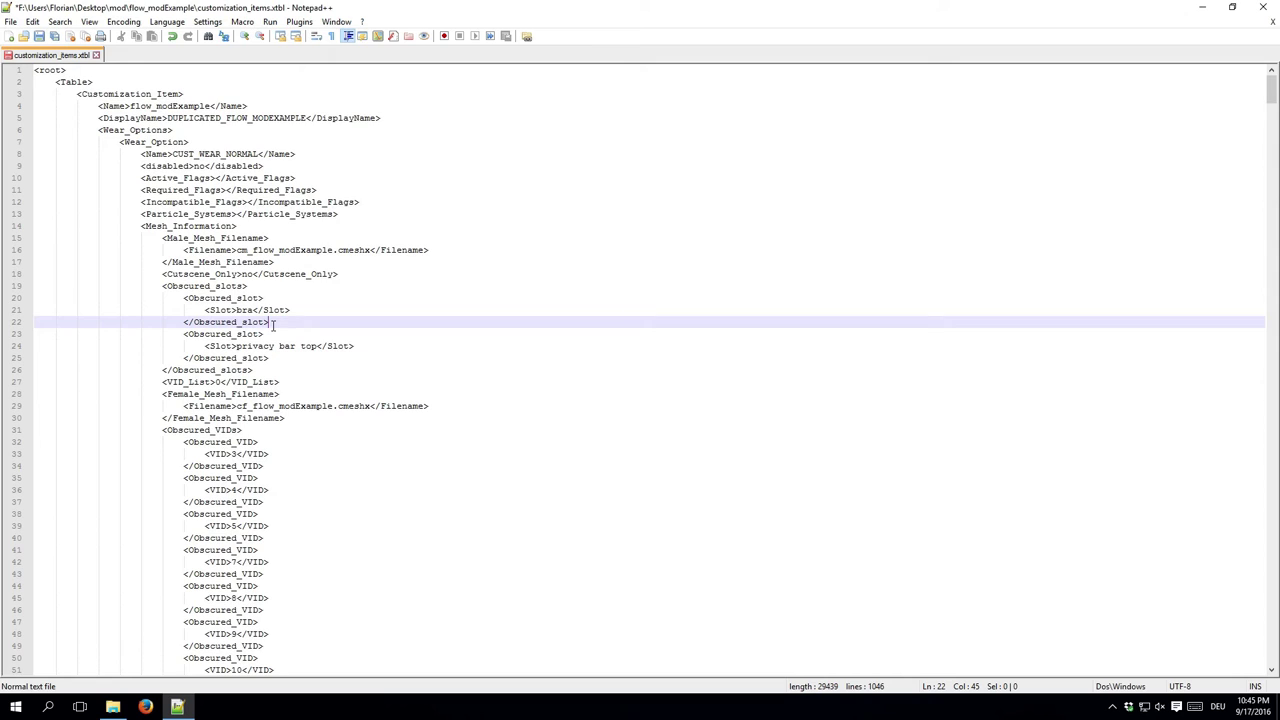
pyautogui.moveTo(272, 325); pyautogui.dragTo(173, 302)
pyautogui.hotkey('ctrl', 'c')
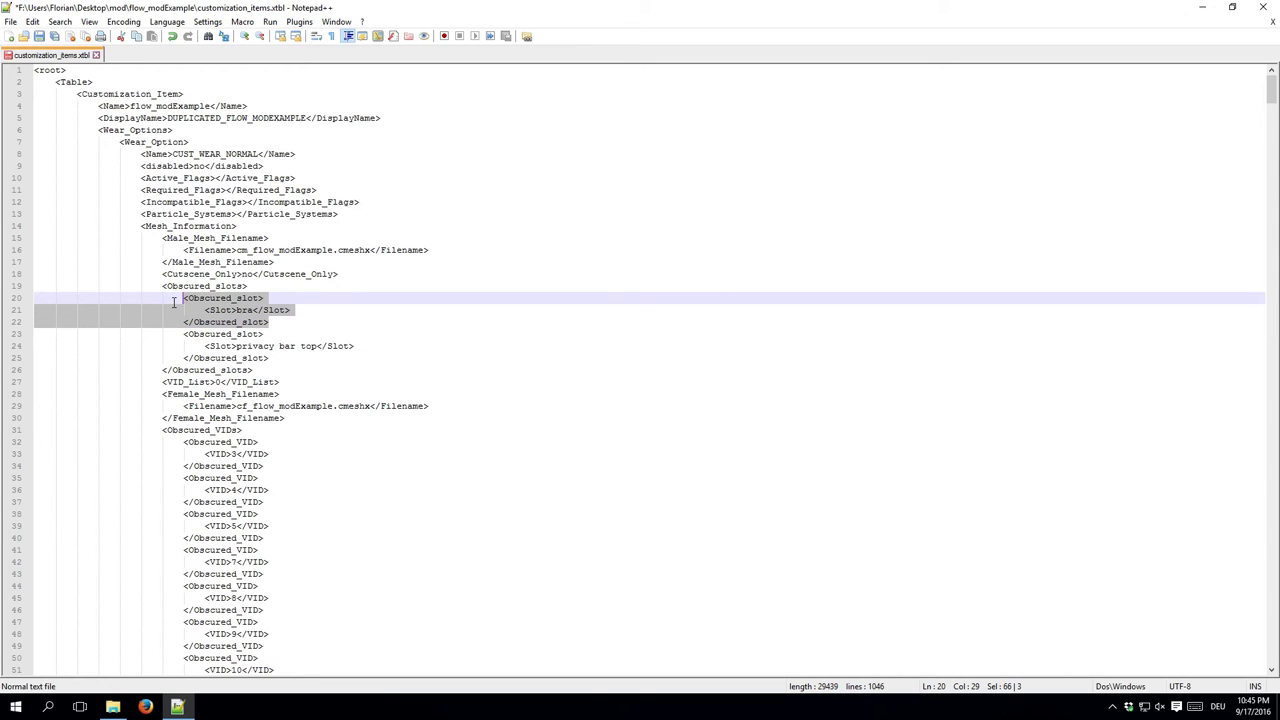
pyautogui.click(272, 323)
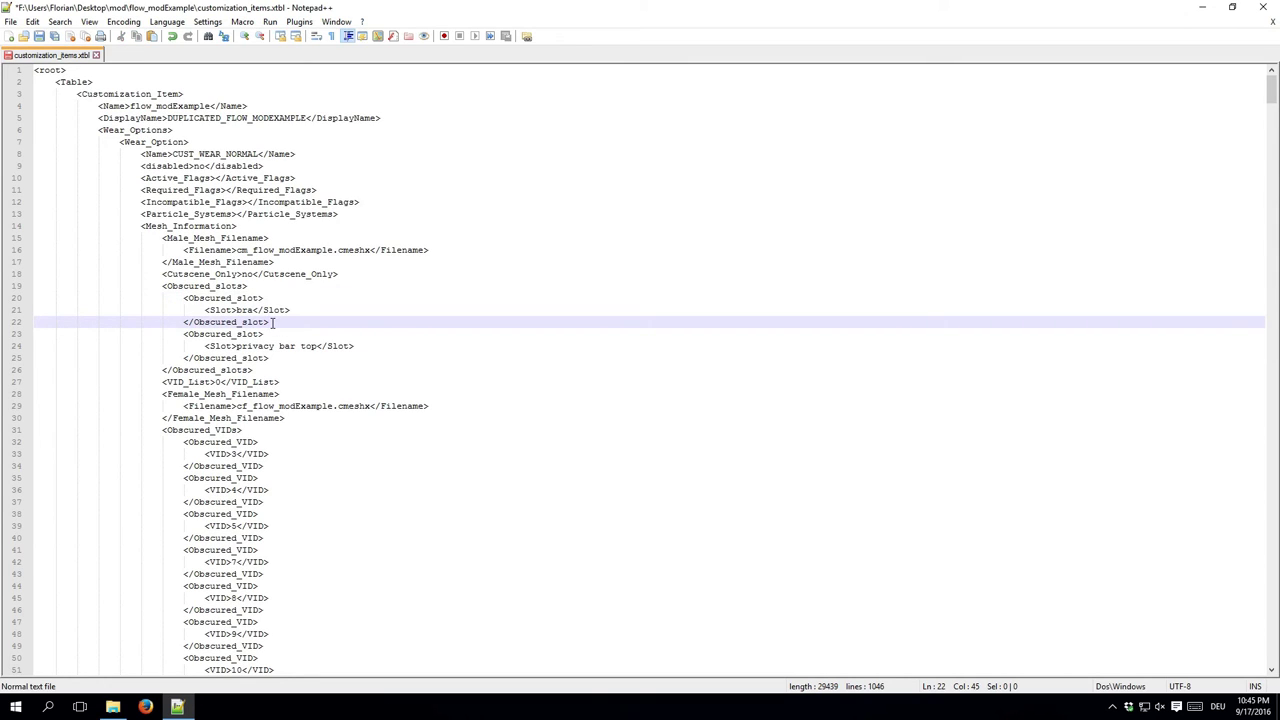
pyautogui.press('Return')
pyautogui.hotkey('ctrl', 'v')
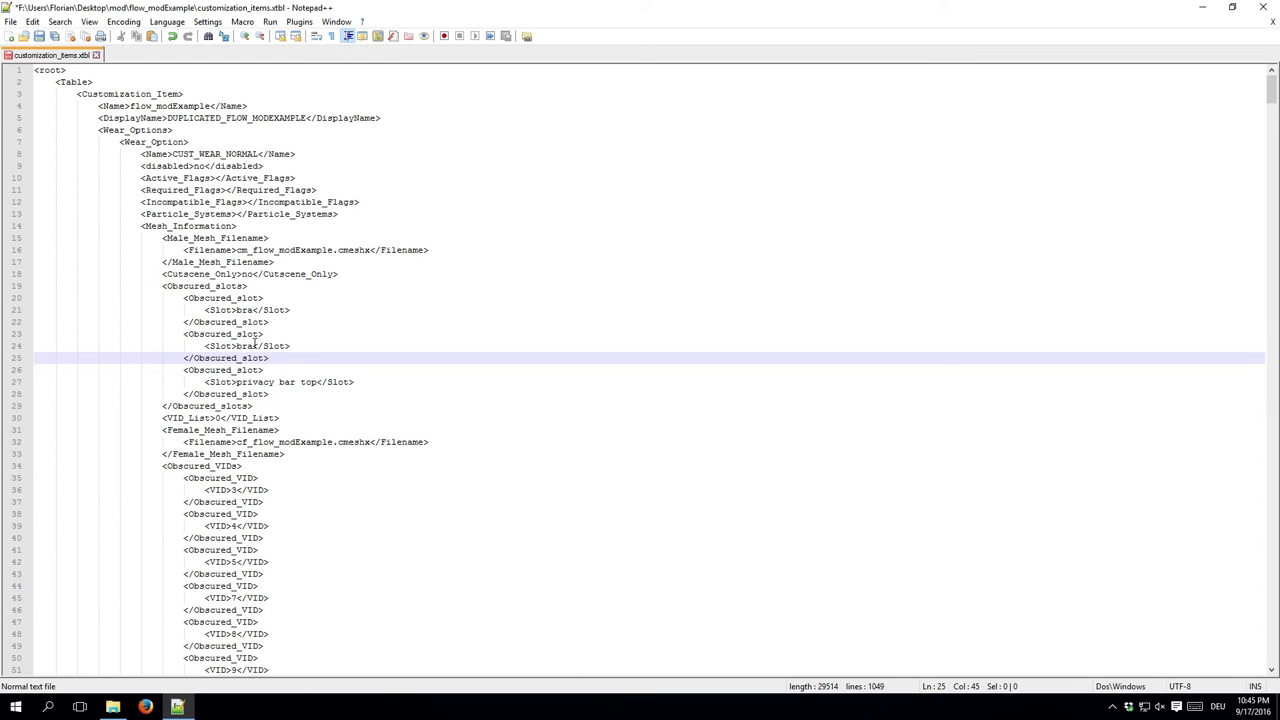
pyautogui.click(252, 345)
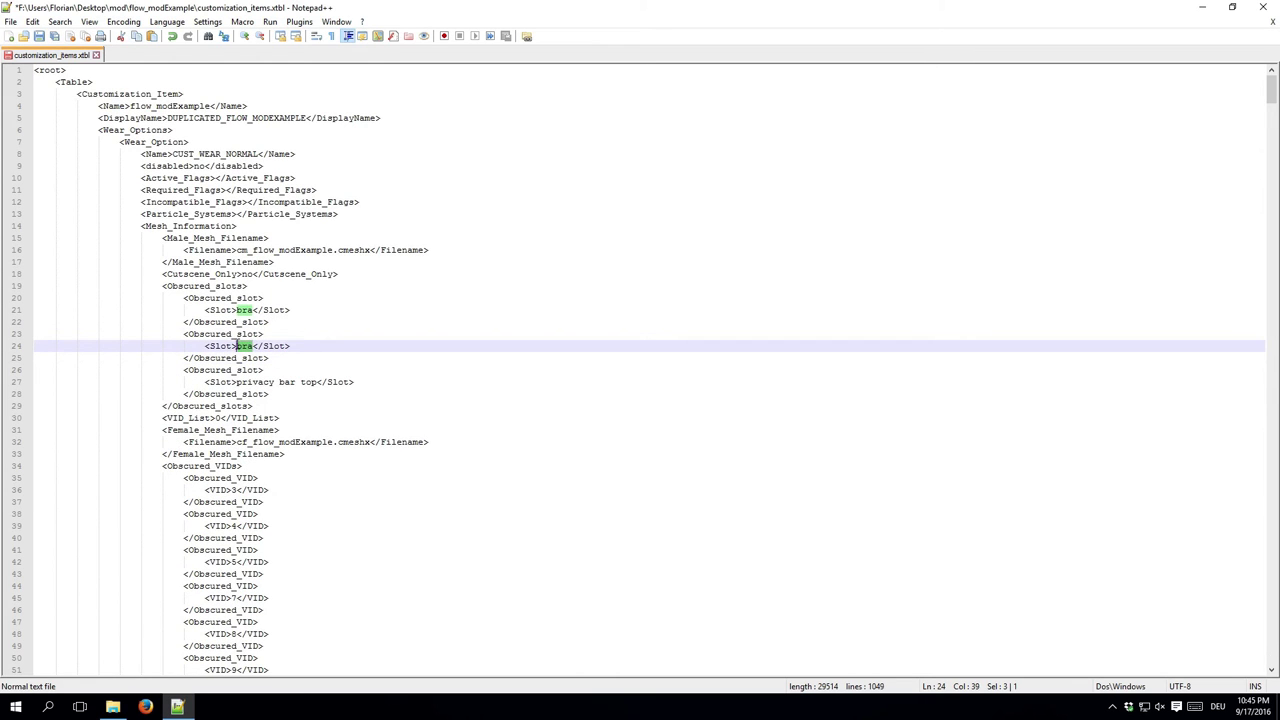
pyautogui.write('long chain')
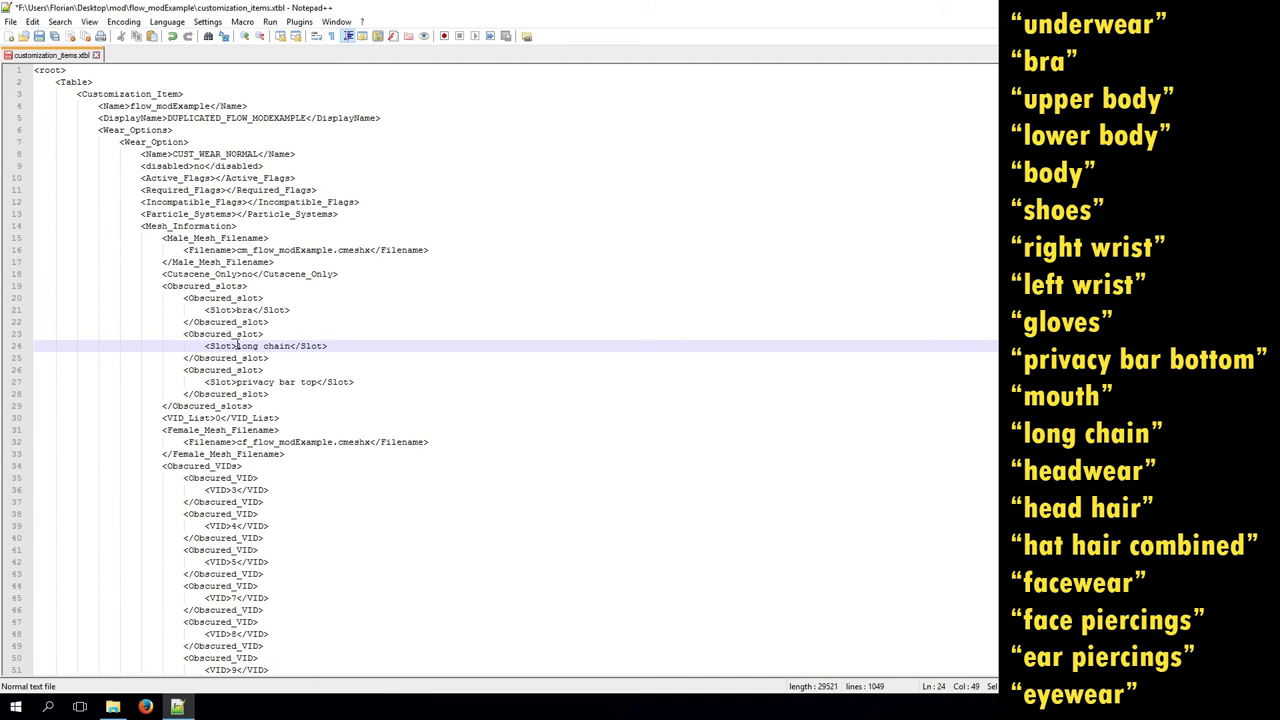
pyautogui.click(40, 36)
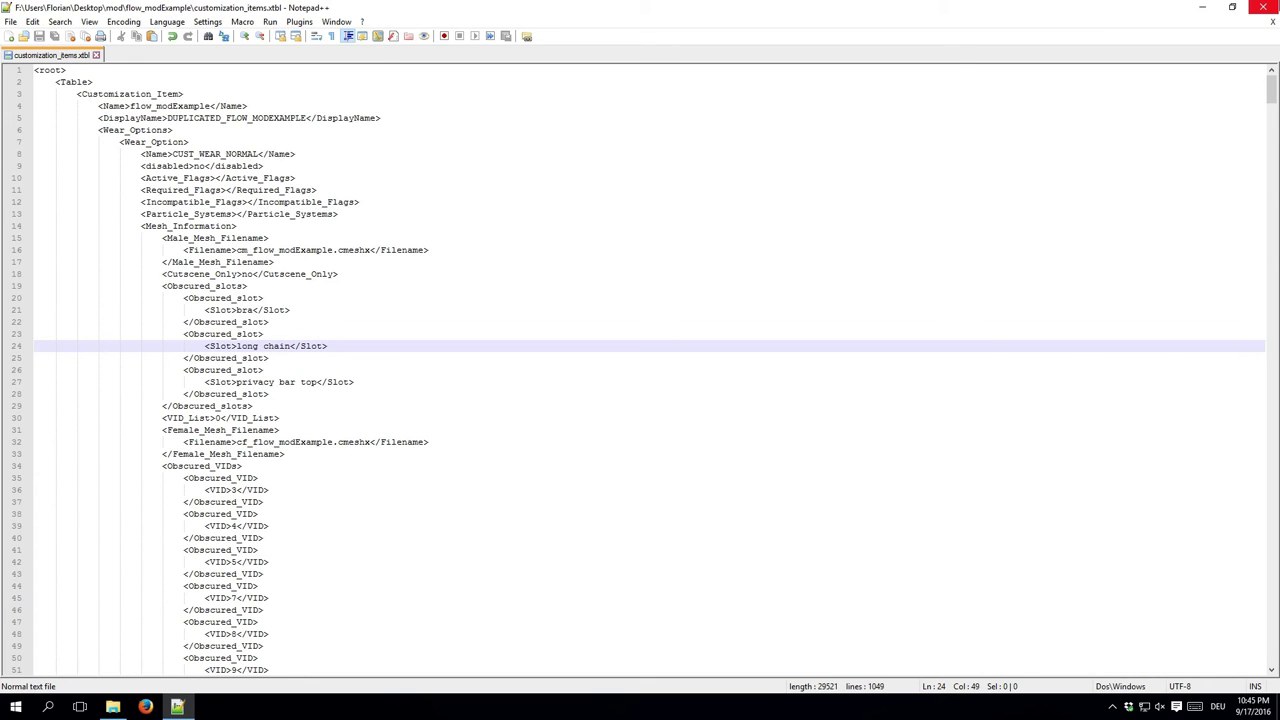
# - Close Notepad++, launch SaintsRowIVPackager from the tools folder, and load the mod files into it
pyautogui.click(1264, 7)
pyautogui.moveTo(652, 118); pyautogui.dragTo(866, 53)
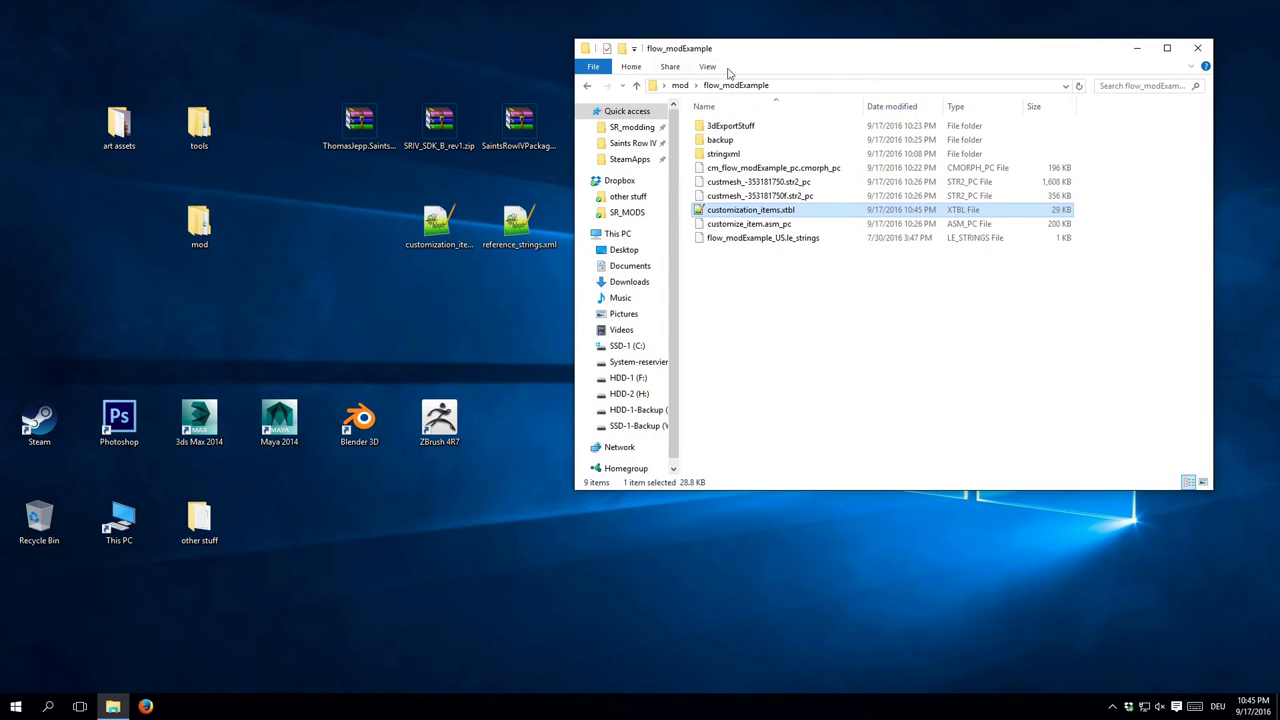
pyautogui.doubleClick(202, 127)
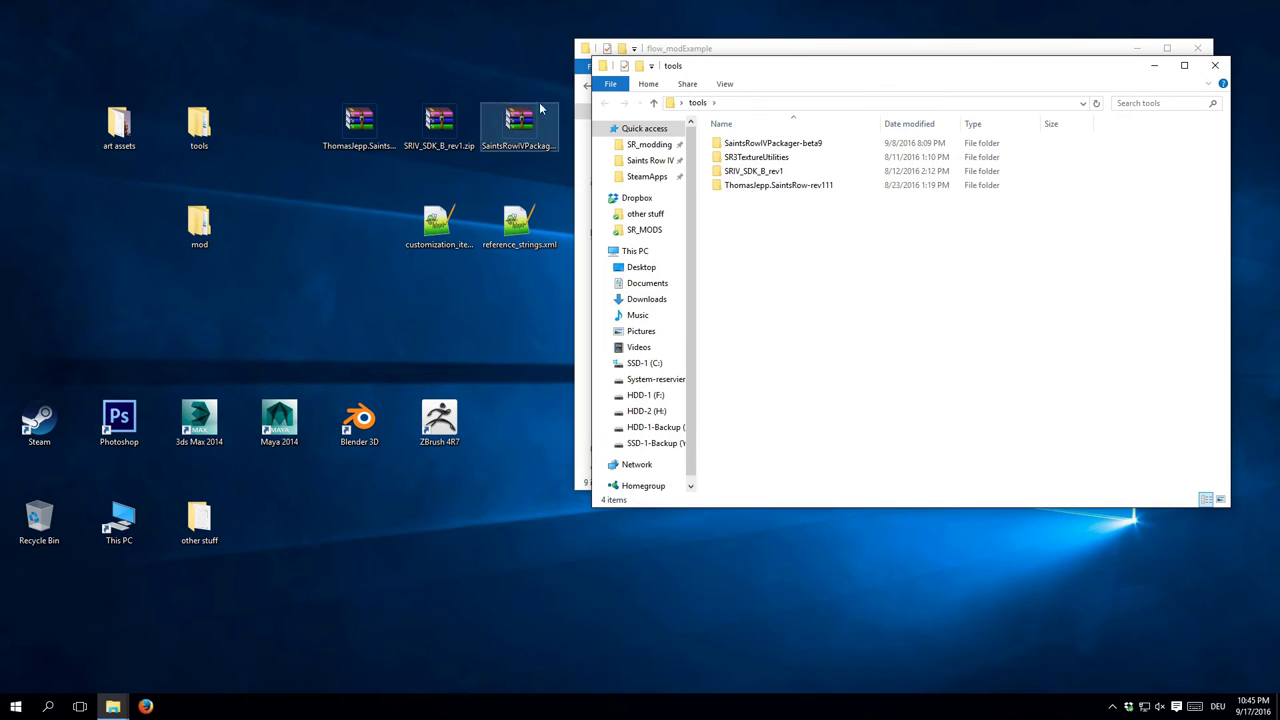
pyautogui.doubleClick(746, 145)
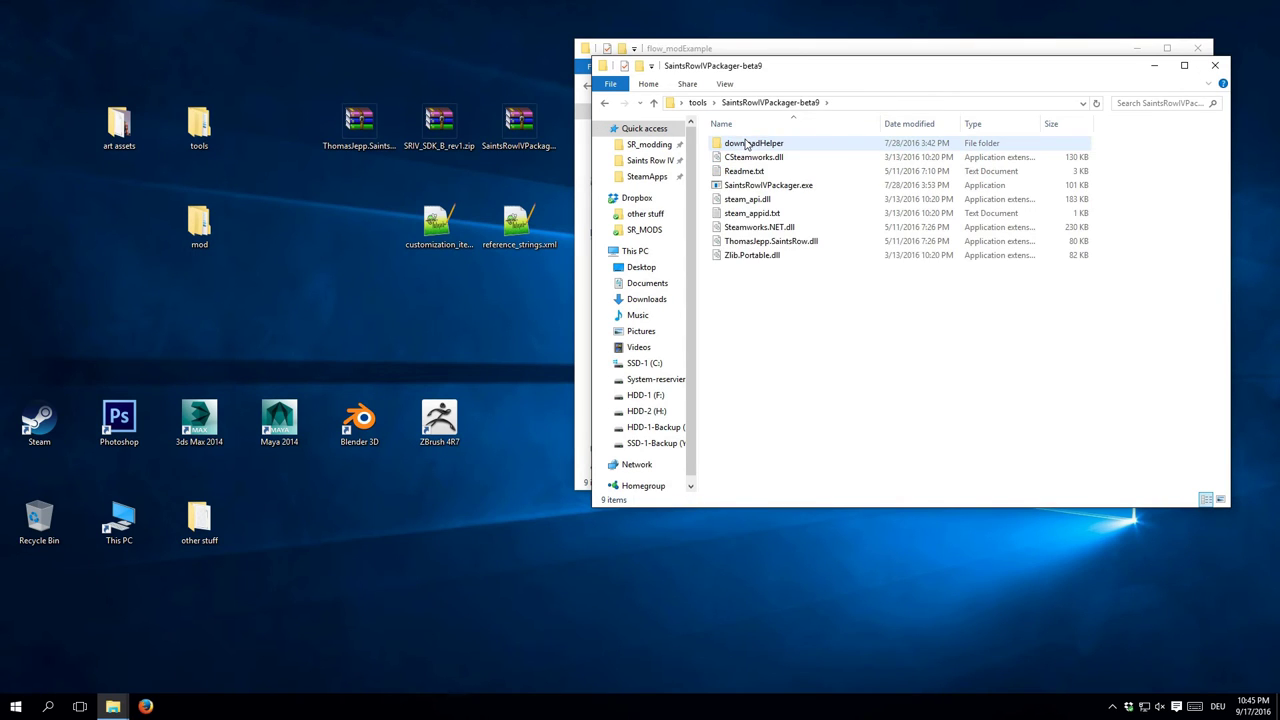
pyautogui.doubleClick(745, 186)
pyautogui.click(1153, 64)
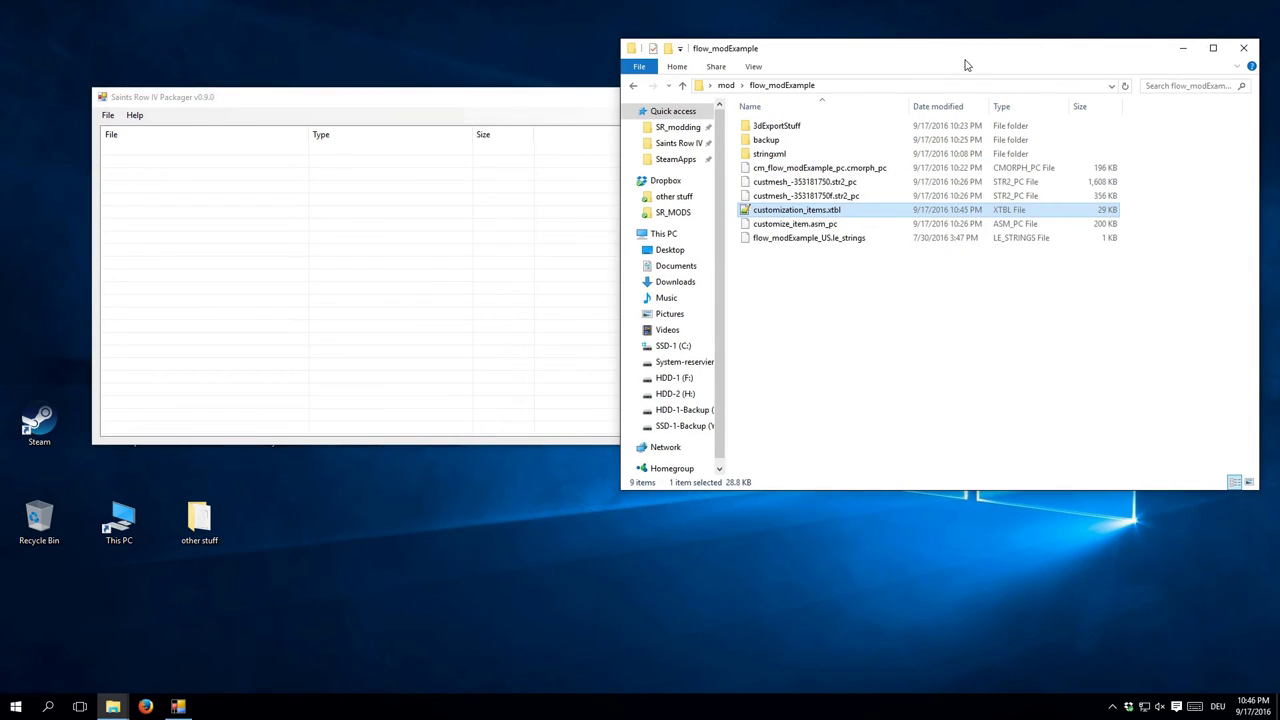
pyautogui.moveTo(1118, 322); pyautogui.dragTo(742, 168)
pyautogui.moveTo(820, 210); pyautogui.dragTo(160, 250)
# - Upload the package to Steam Workshop as an update to SDKB Example Mod with thumbnail.jpg
pyautogui.click(107, 115)
pyautogui.moveTo(128, 163)
pyautogui.click(226, 179)
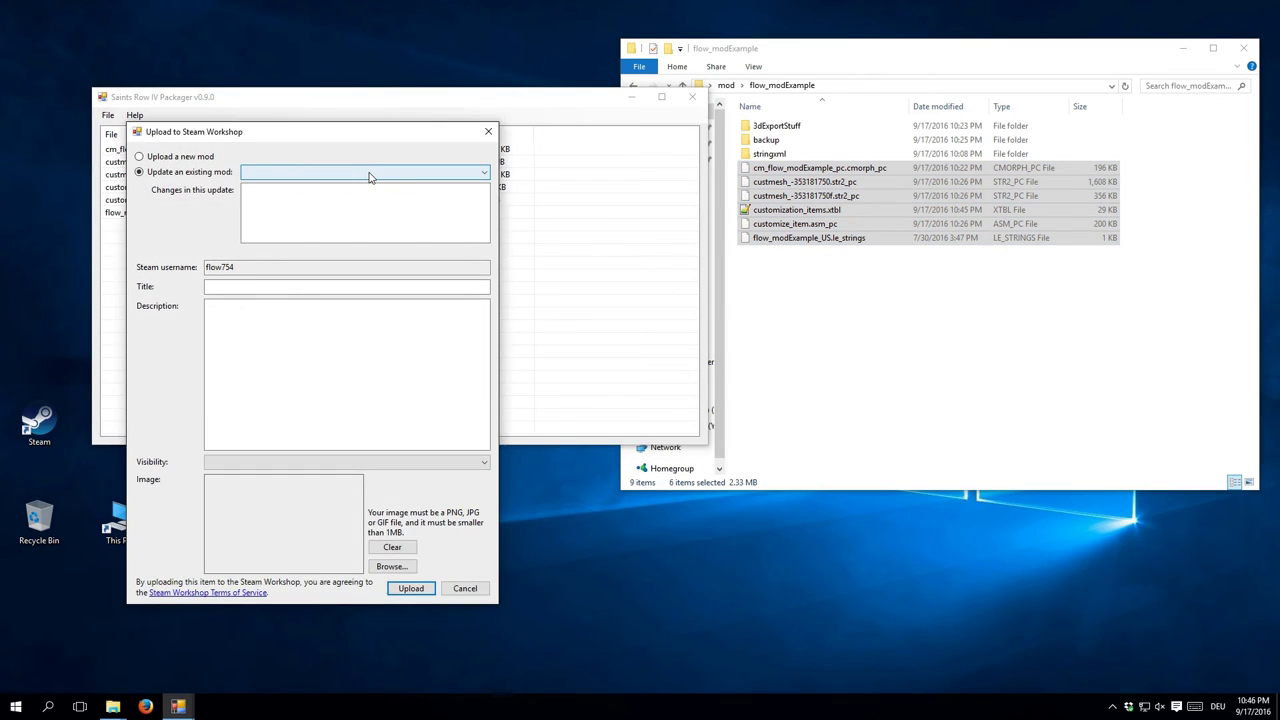
pyautogui.click(369, 177)
pyautogui.click(320, 290)
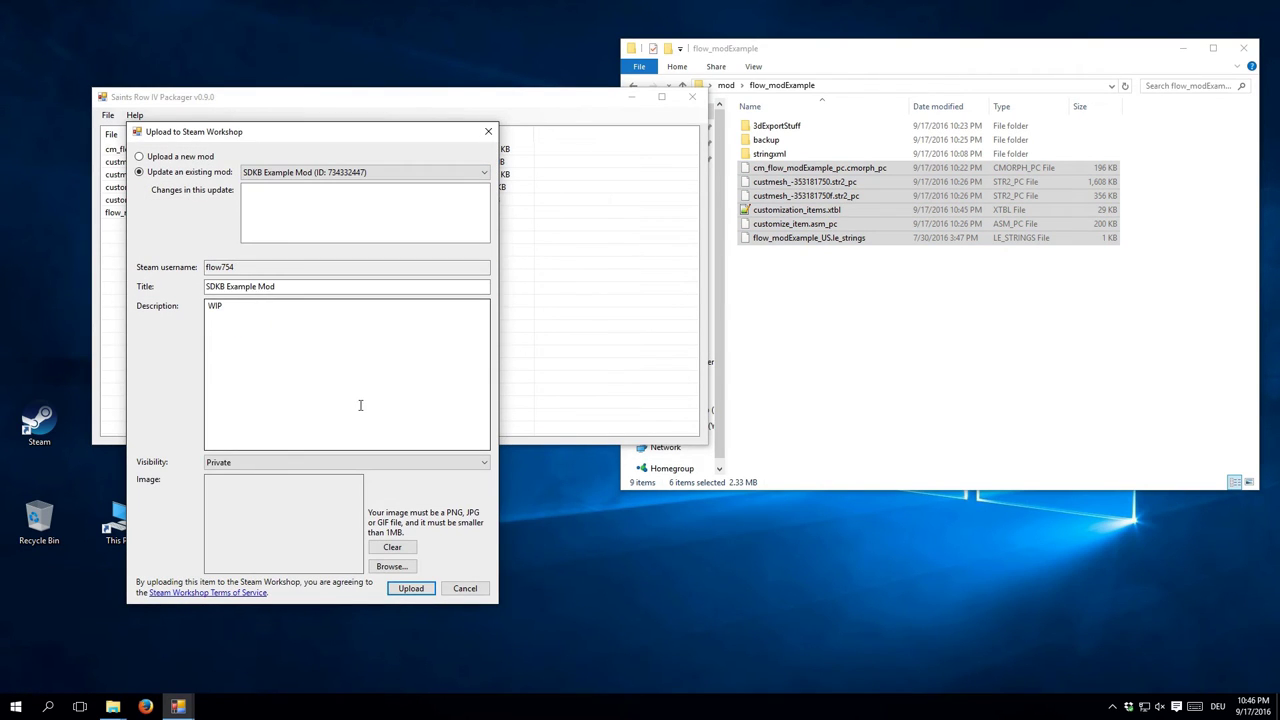
pyautogui.click(388, 567)
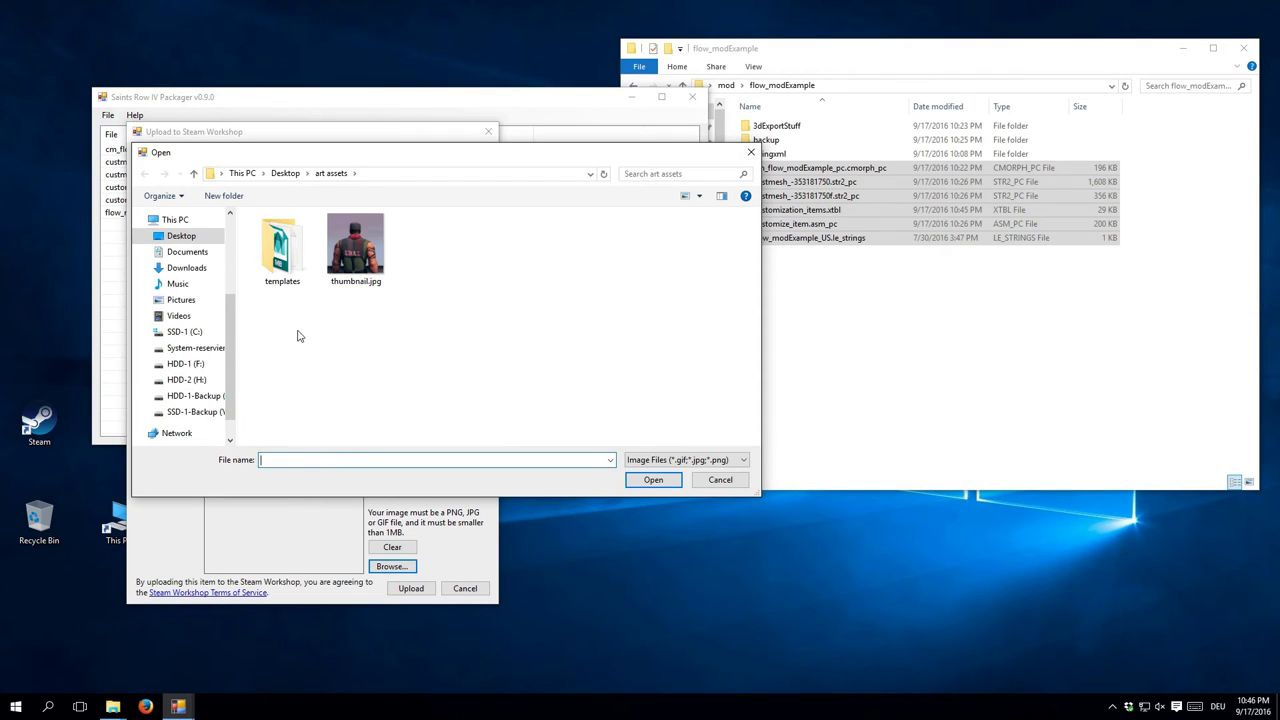
pyautogui.doubleClick(356, 245)
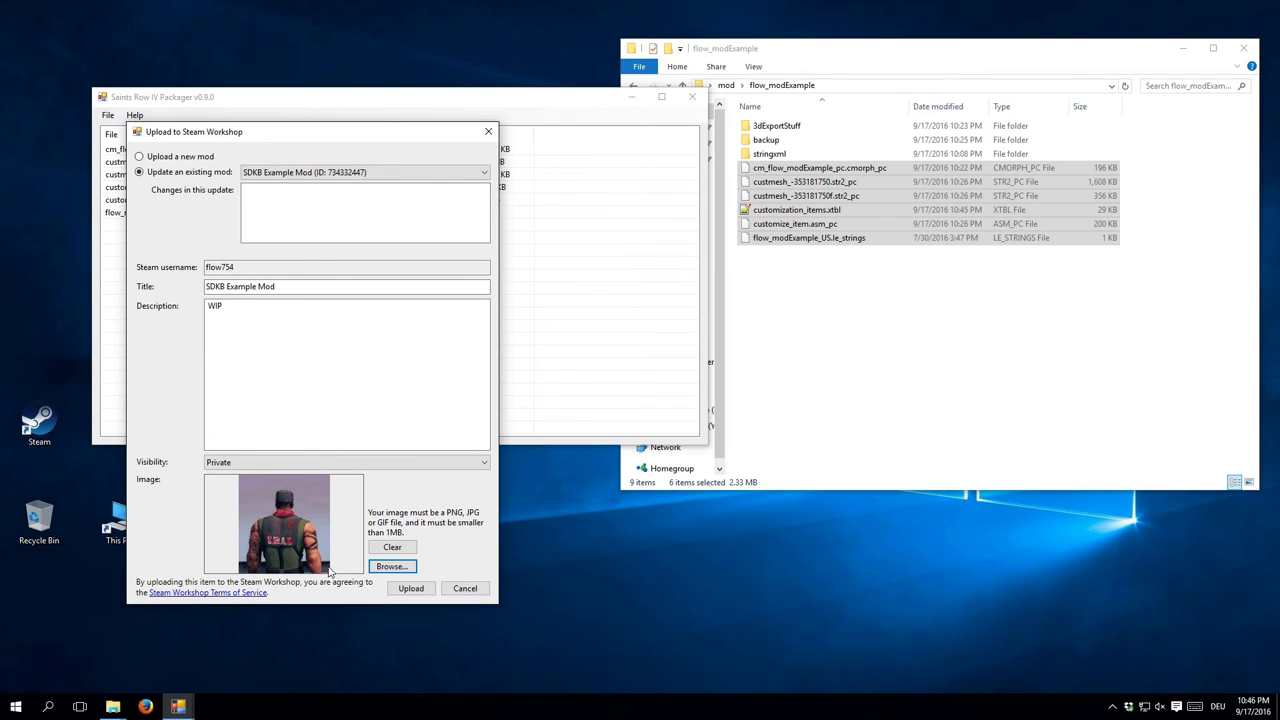
pyautogui.click(411, 588)
pyautogui.click(676, 405)
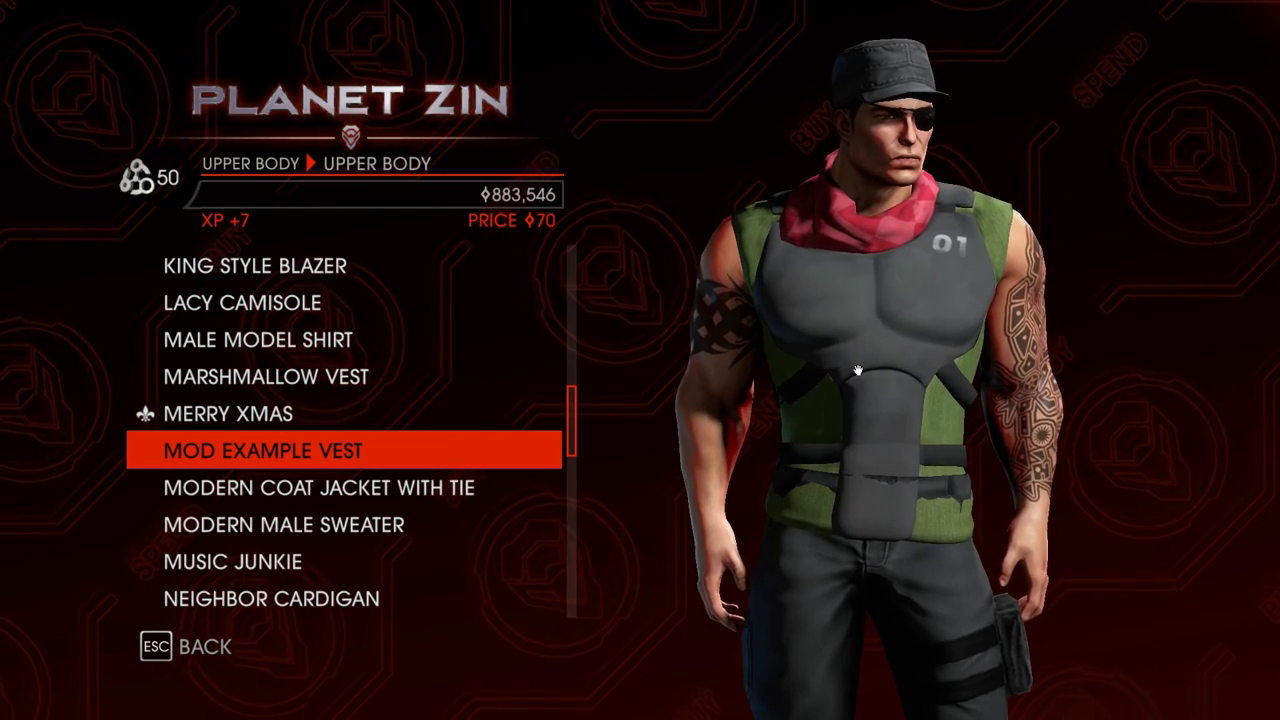
# - Buy the Mod Example Vest from Planet Zin's Upper Body list, then exit the store
pyautogui.click(395, 448)
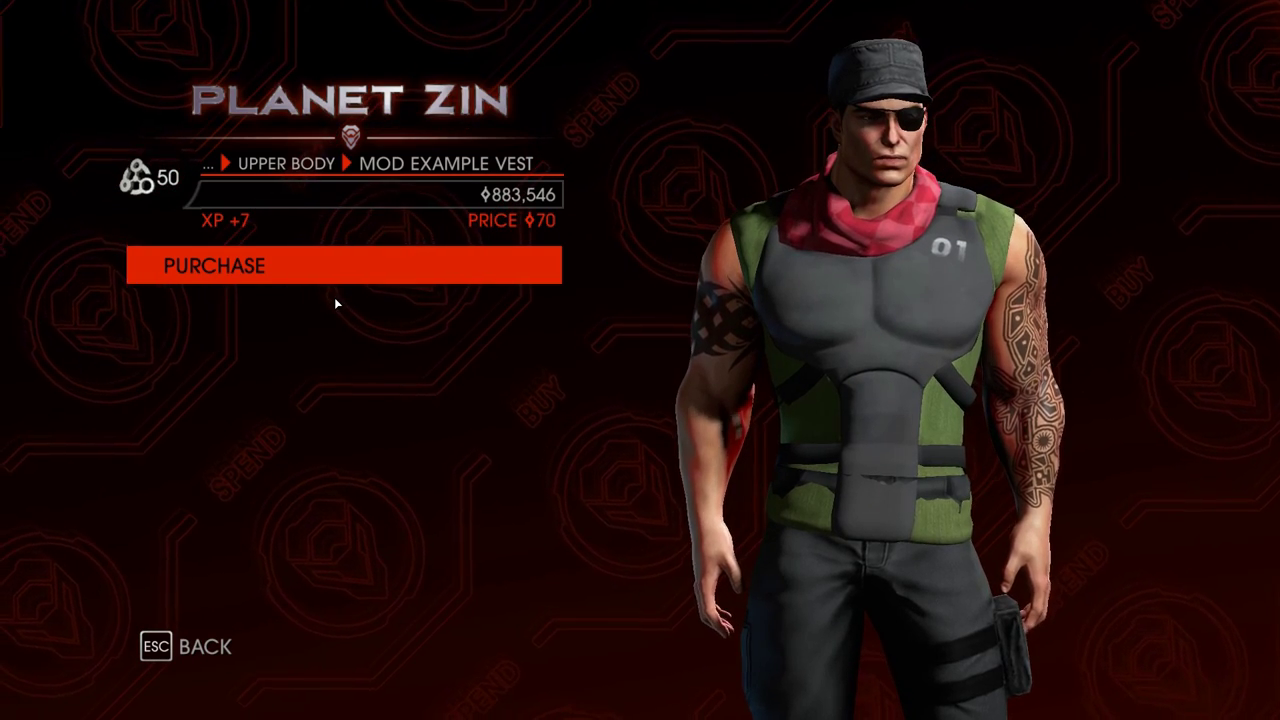
pyautogui.click(249, 264)
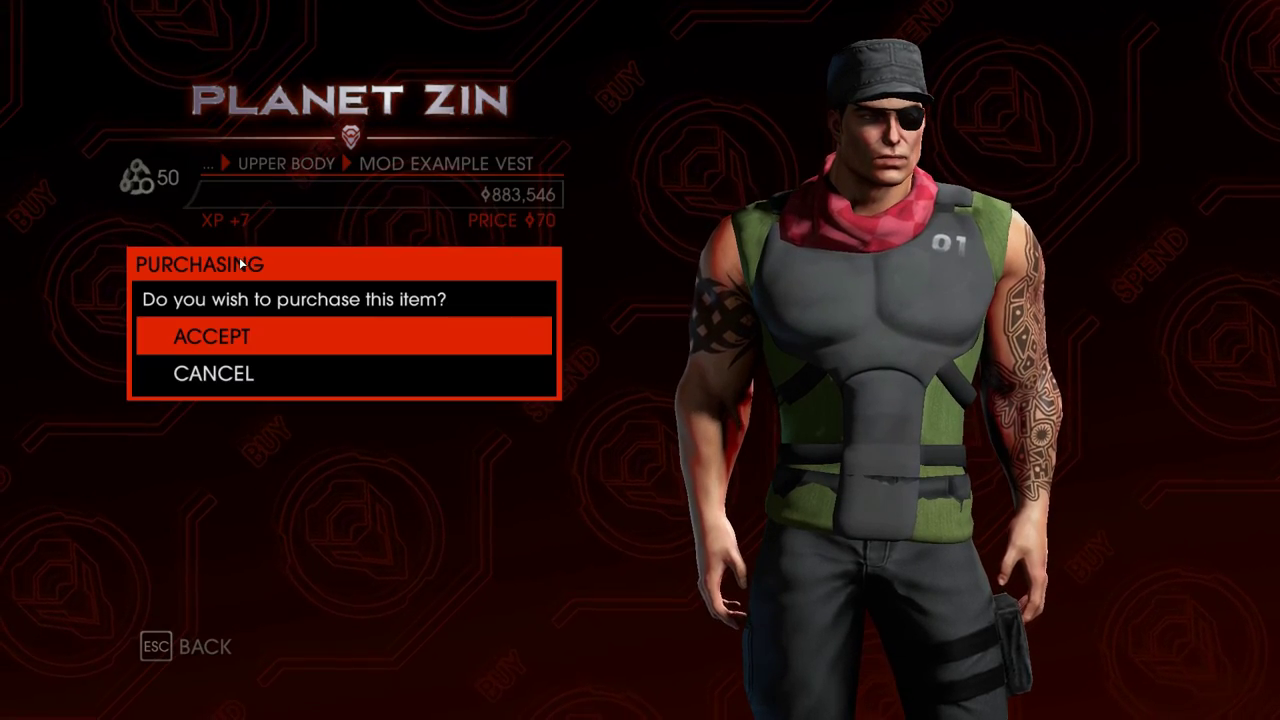
pyautogui.click(337, 331)
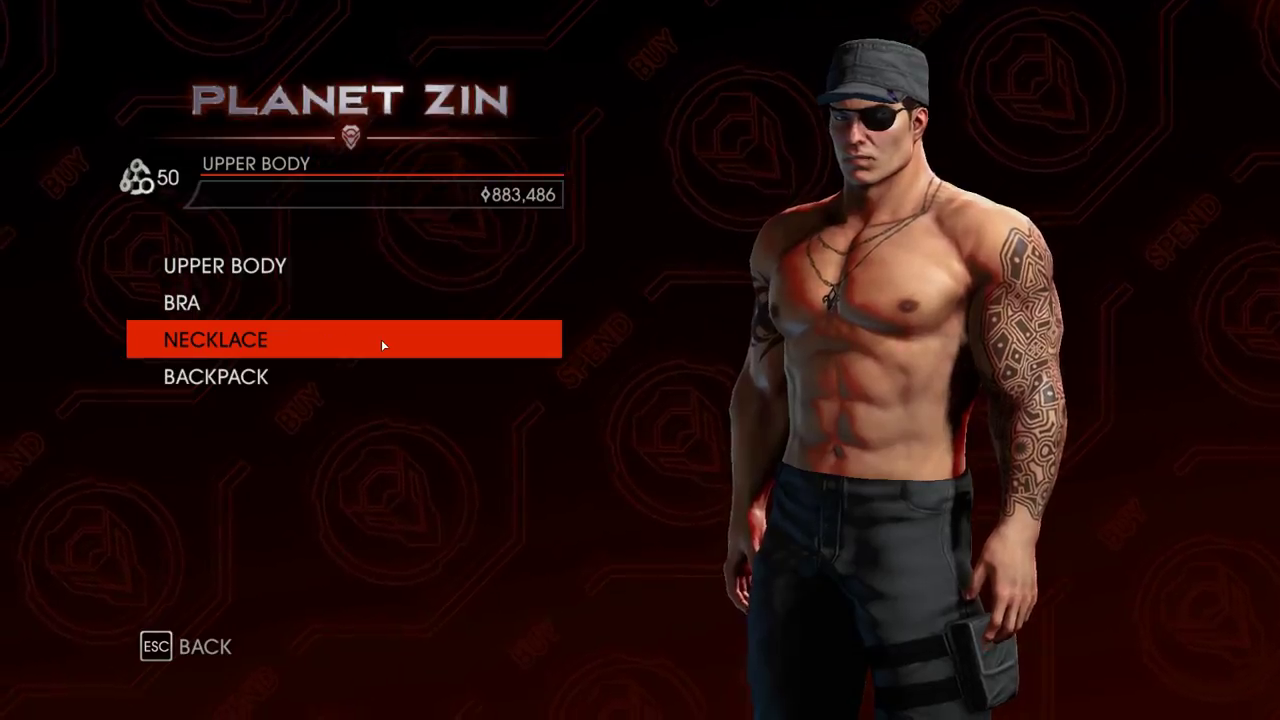
pyautogui.press('Escape')
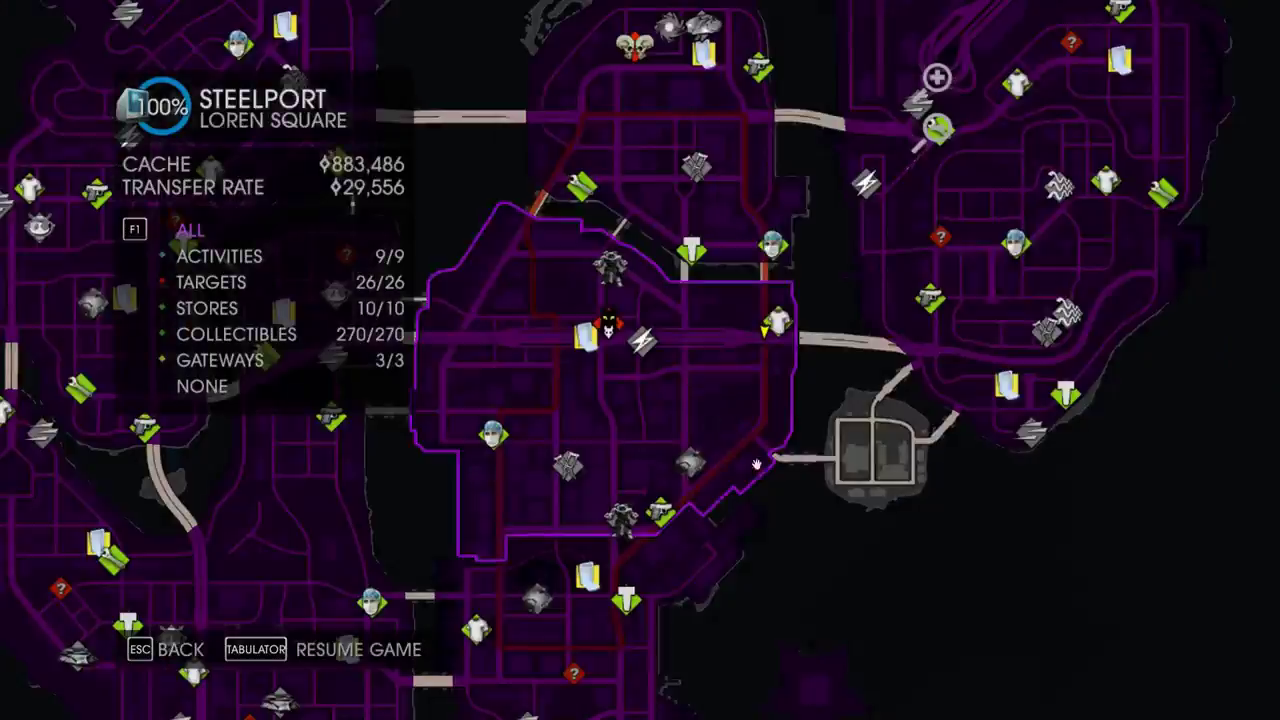